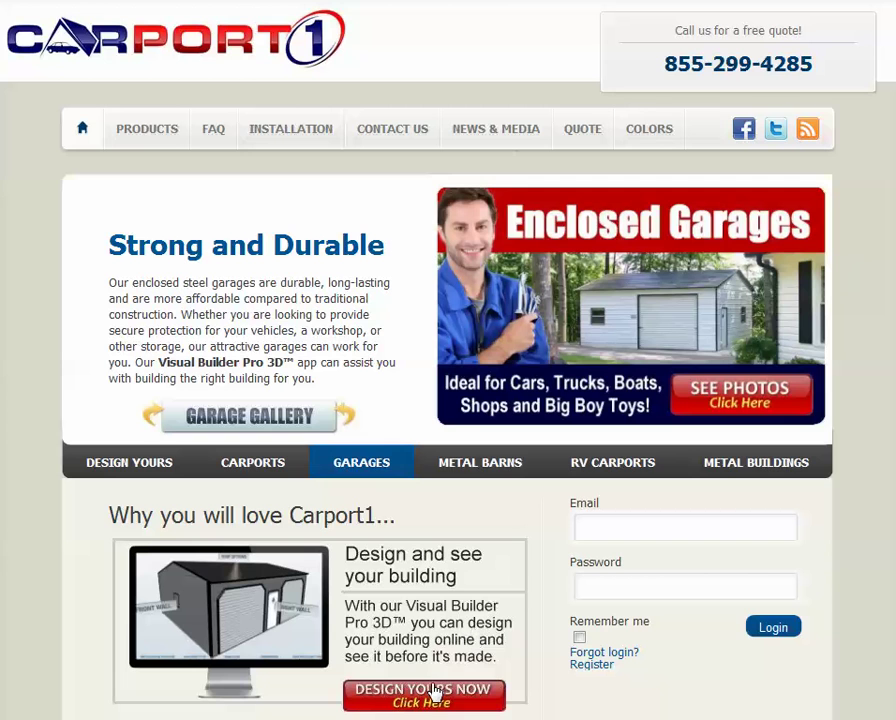
Step: Start the online building designer, enter the Texas ZIP code, and choose concrete as the installation surface
{"action": "left_click", "coordinate": [434, 702]}
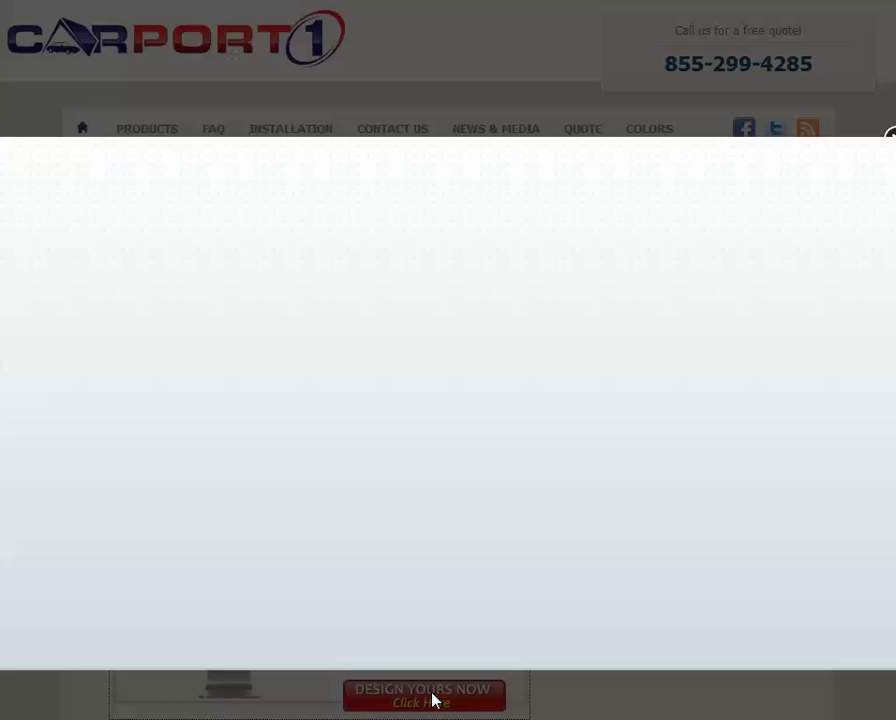
{"action": "left_click", "coordinate": [454, 406]}
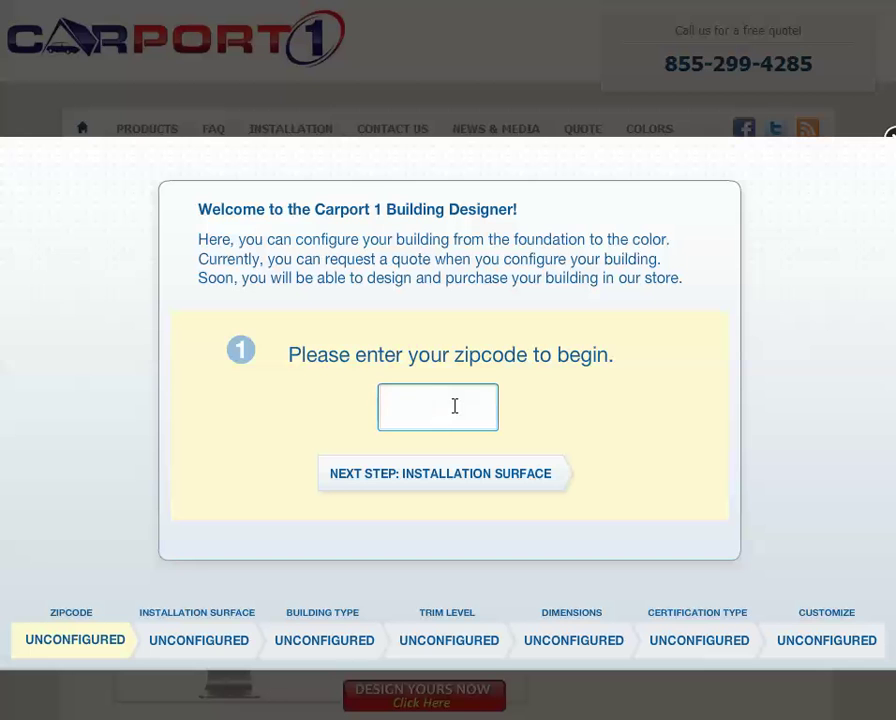
{"action": "type", "text": "75703"}
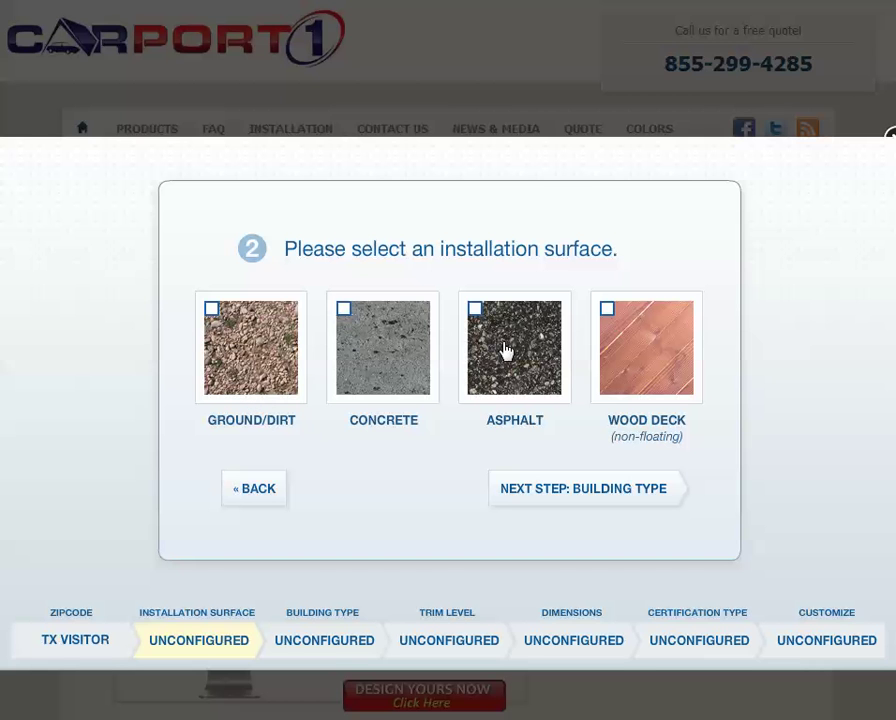
{"action": "left_click", "coordinate": [344, 312]}
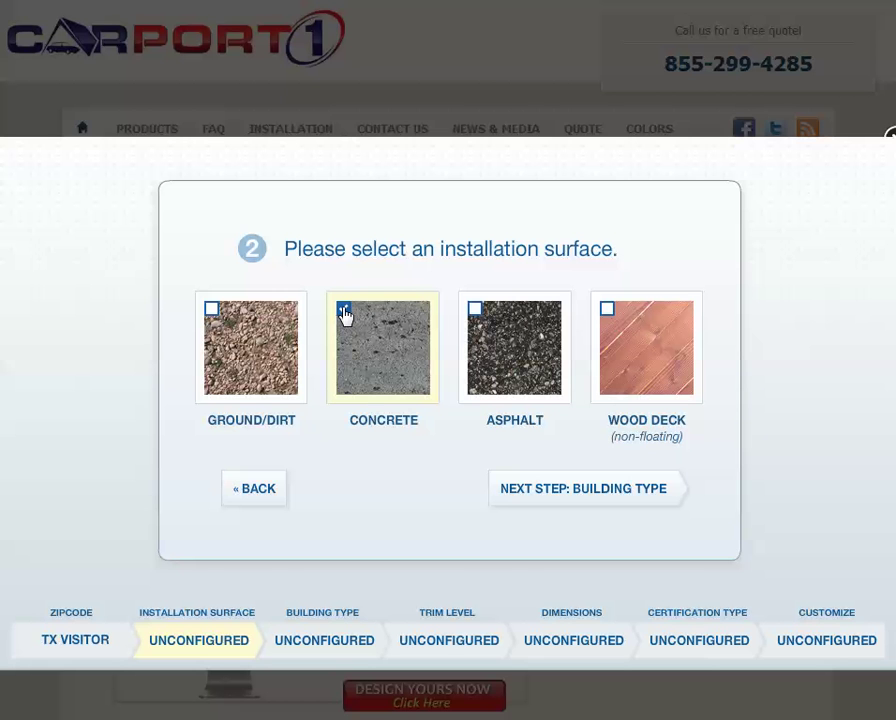
{"action": "left_click", "coordinate": [585, 492]}
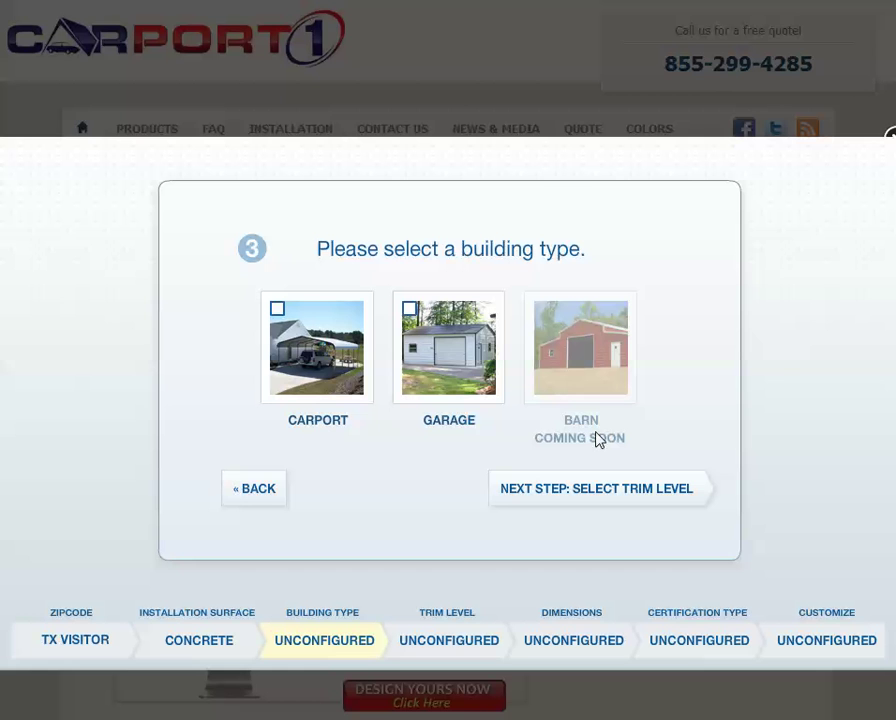
Step: Choose a garage as the building type with the Mid Range trim level
{"action": "left_click", "coordinate": [408, 312]}
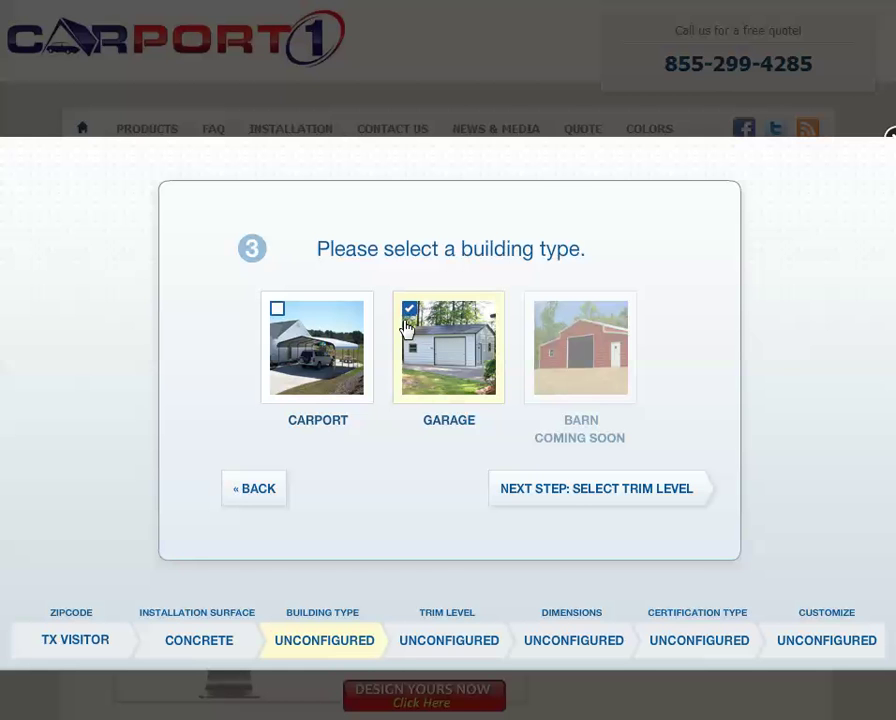
{"action": "left_click", "coordinate": [649, 499]}
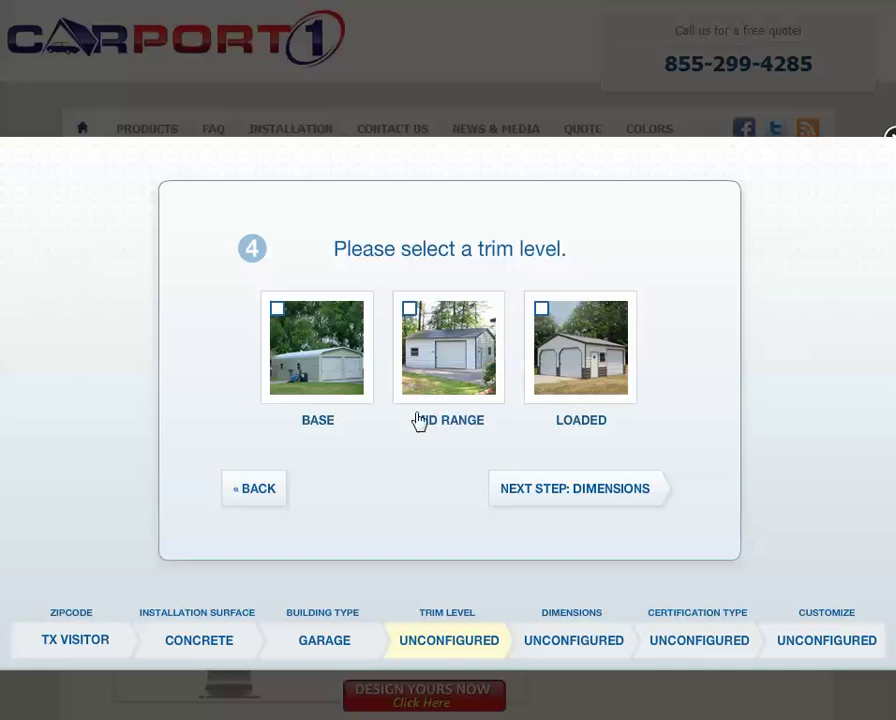
{"action": "left_click", "coordinate": [412, 314]}
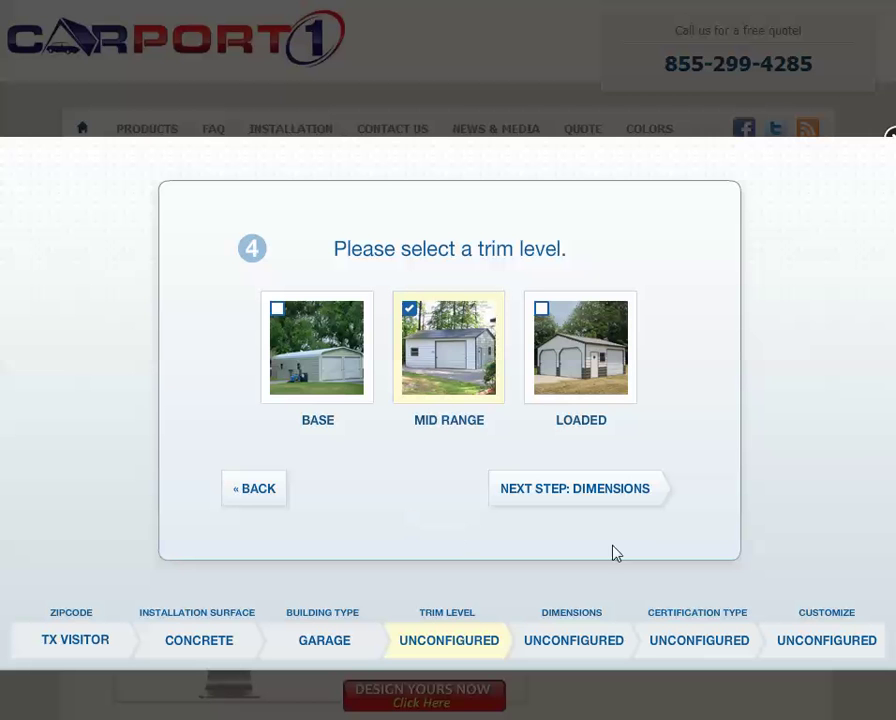
{"action": "left_click", "coordinate": [603, 502]}
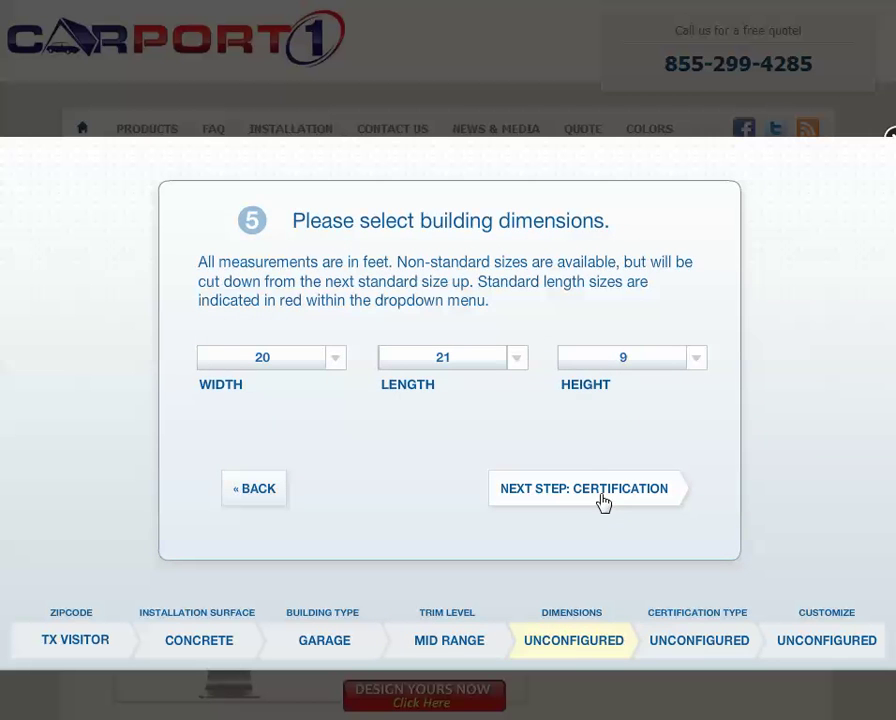
Step: Set the building dimensions to 22 feet wide and 26 feet long and continue to certification
{"action": "left_click", "coordinate": [338, 358]}
{"action": "left_click_drag", "start_coordinate": [334, 386], "coordinate": [333, 415]}
{"action": "left_click", "coordinate": [306, 412]}
{"action": "left_click", "coordinate": [515, 366]}
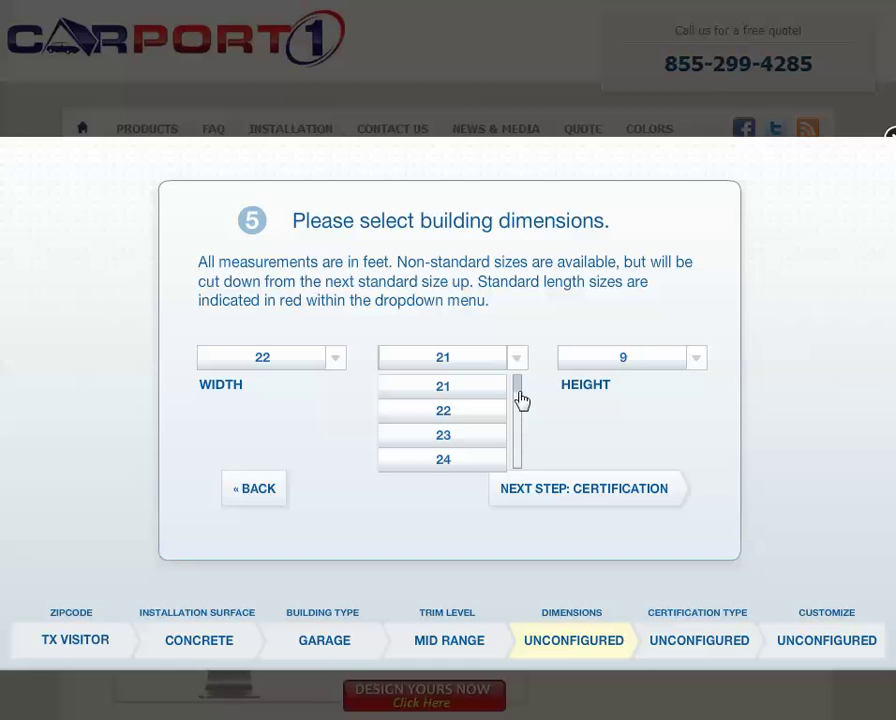
{"action": "scroll", "coordinate": [520, 401], "scroll_direction": "down", "scroll_amount": 3}
{"action": "scroll", "coordinate": [518, 400], "scroll_direction": "up", "scroll_amount": 2}
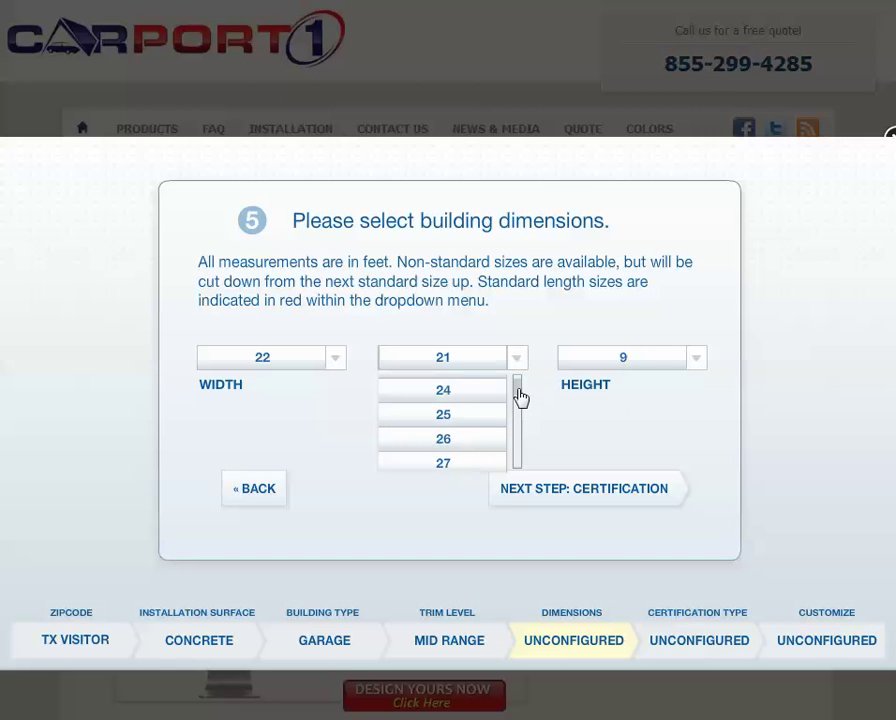
{"action": "left_click", "coordinate": [473, 445]}
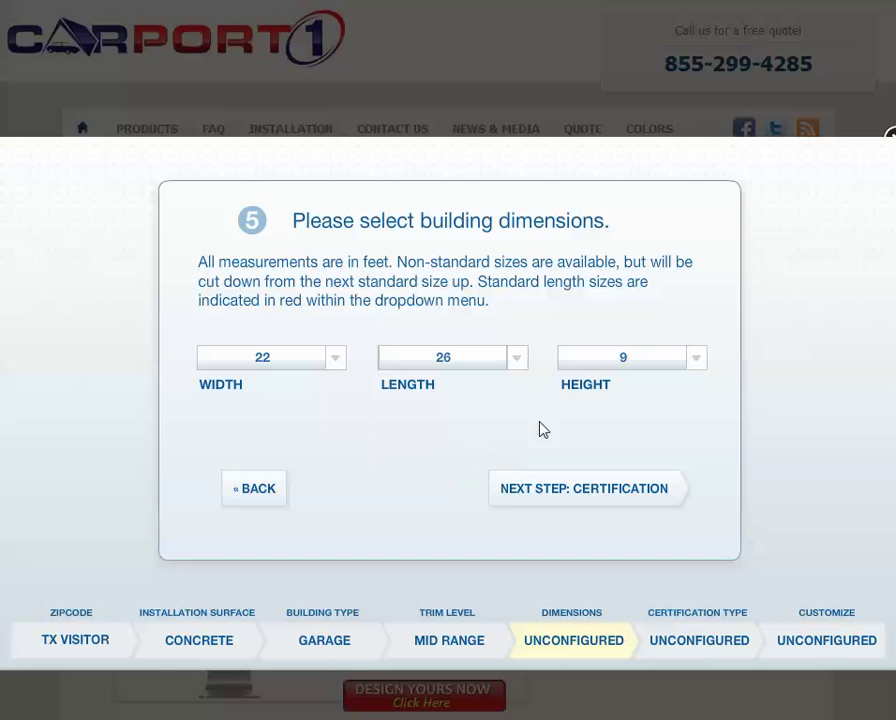
{"action": "left_click", "coordinate": [609, 497]}
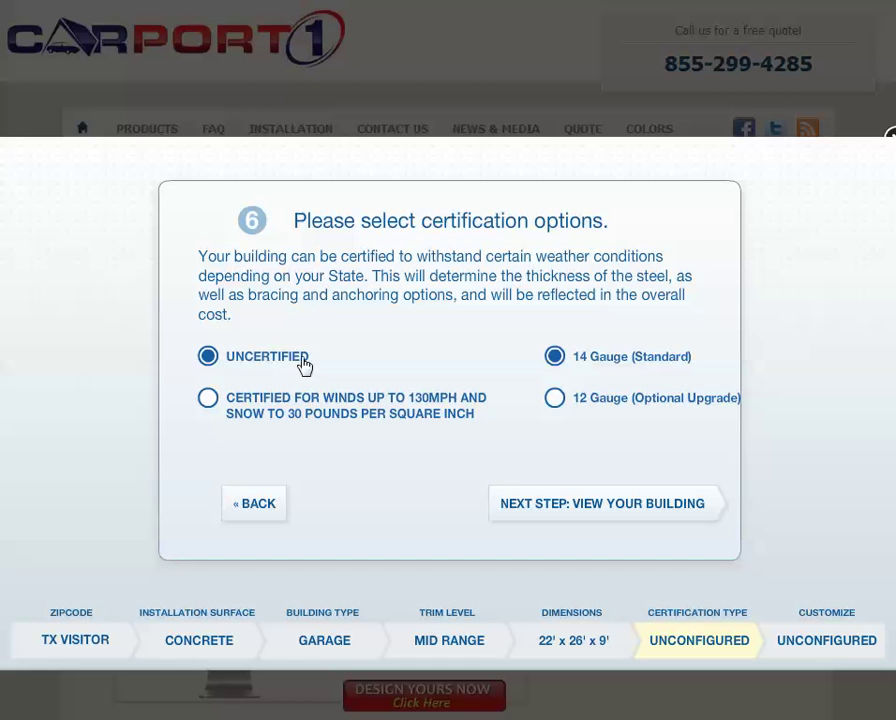
Step: Certify the building for 130 mph winds and 30 psf snow, choose 12 gauge steel, and view the building
{"action": "left_click", "coordinate": [208, 398]}
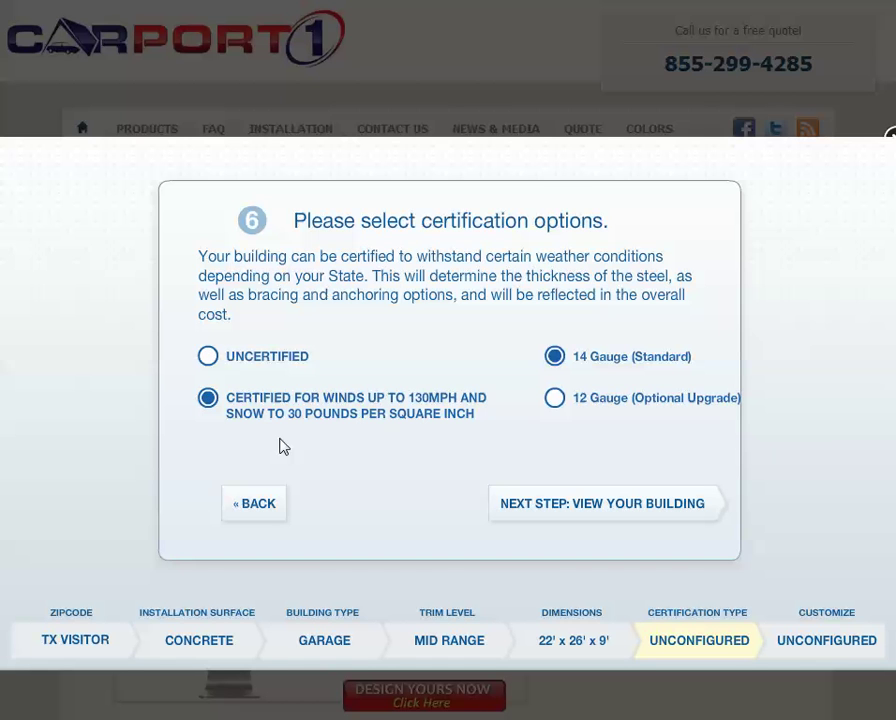
{"action": "left_click", "coordinate": [556, 401]}
{"action": "left_click", "coordinate": [600, 510]}
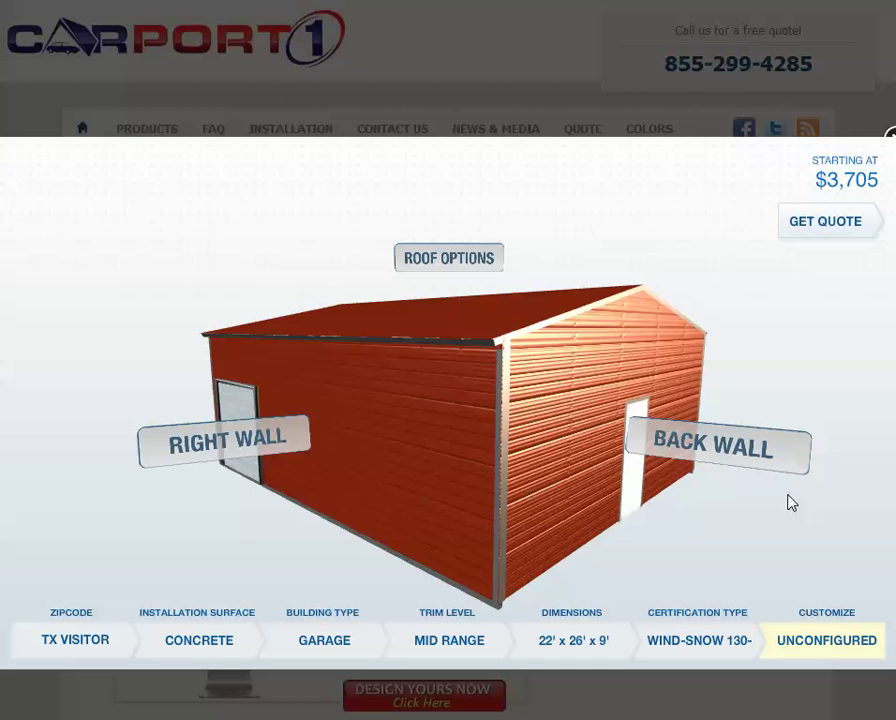
Step: Change the garage to a vertical roof with black as both the roof color and the roof trim color
{"action": "left_click_drag", "start_coordinate": [790, 502], "coordinate": [196, 502]}
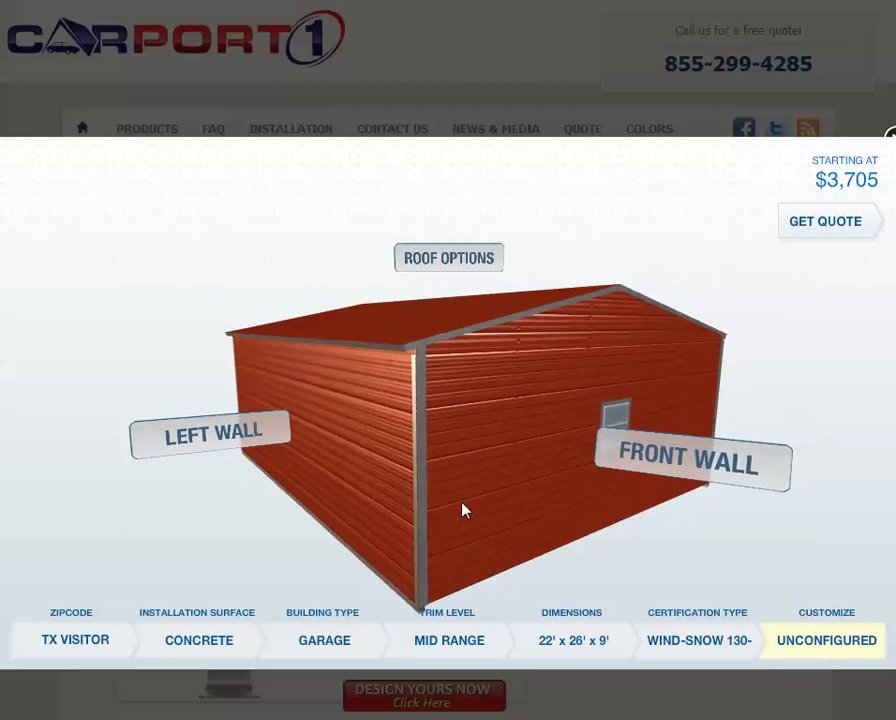
{"action": "left_click_drag", "start_coordinate": [374, 502], "coordinate": [684, 491]}
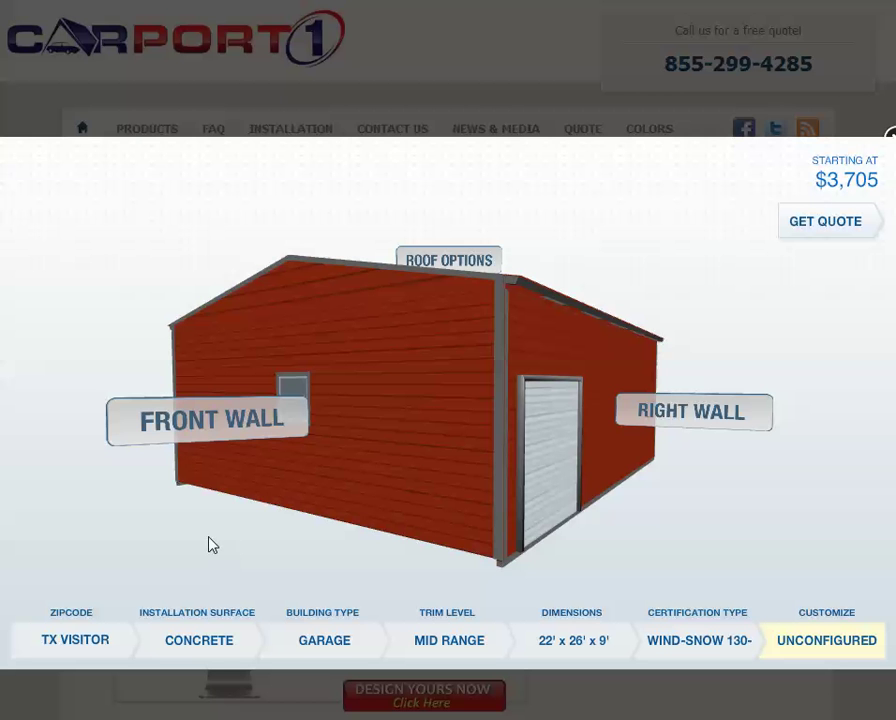
{"action": "left_click_drag", "start_coordinate": [210, 542], "coordinate": [232, 426]}
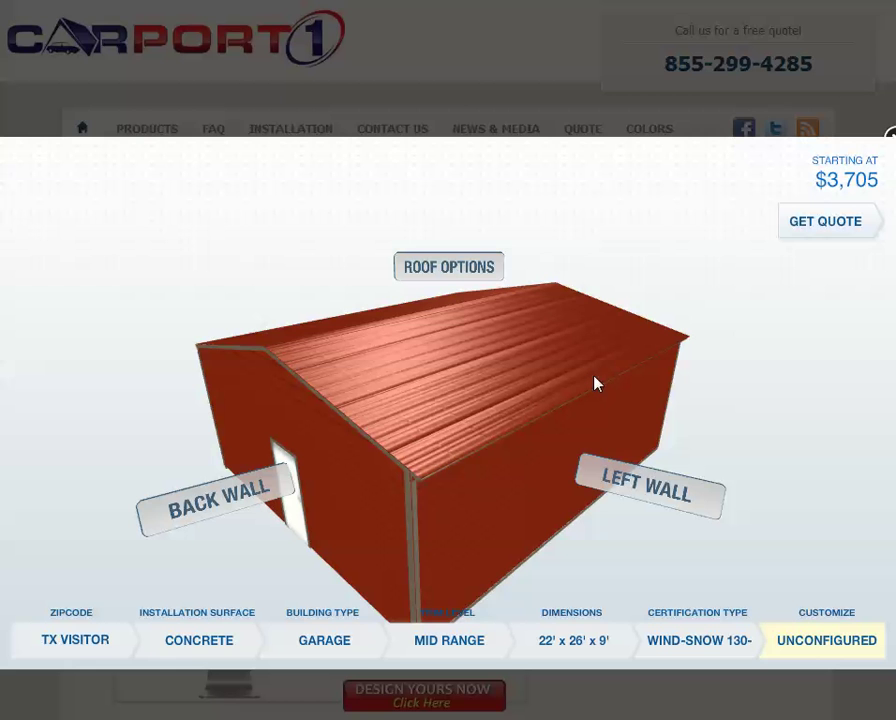
{"action": "left_click", "coordinate": [450, 270]}
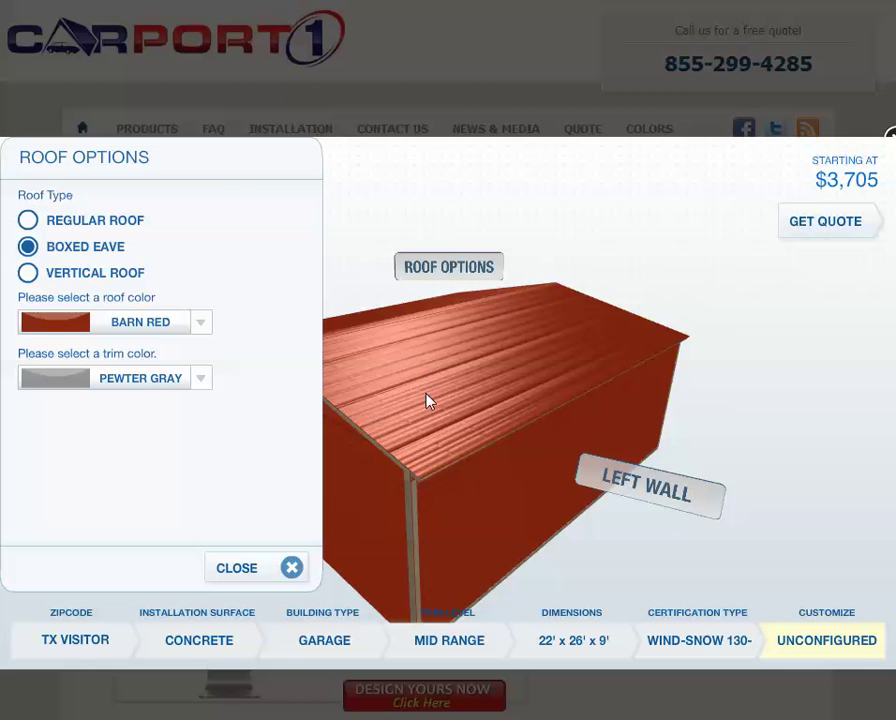
{"action": "left_click", "coordinate": [28, 273]}
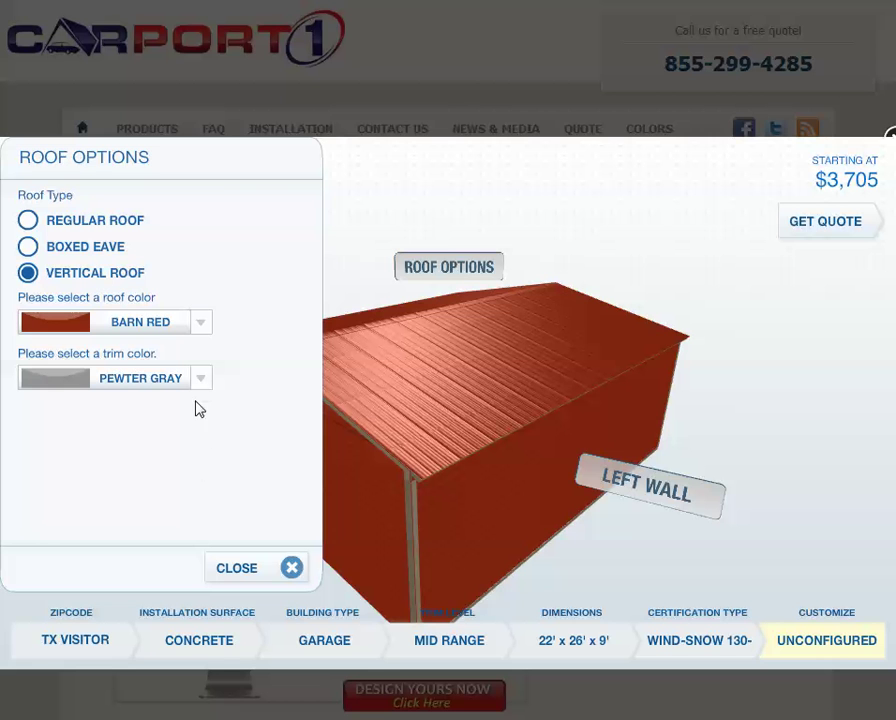
{"action": "left_click", "coordinate": [199, 330]}
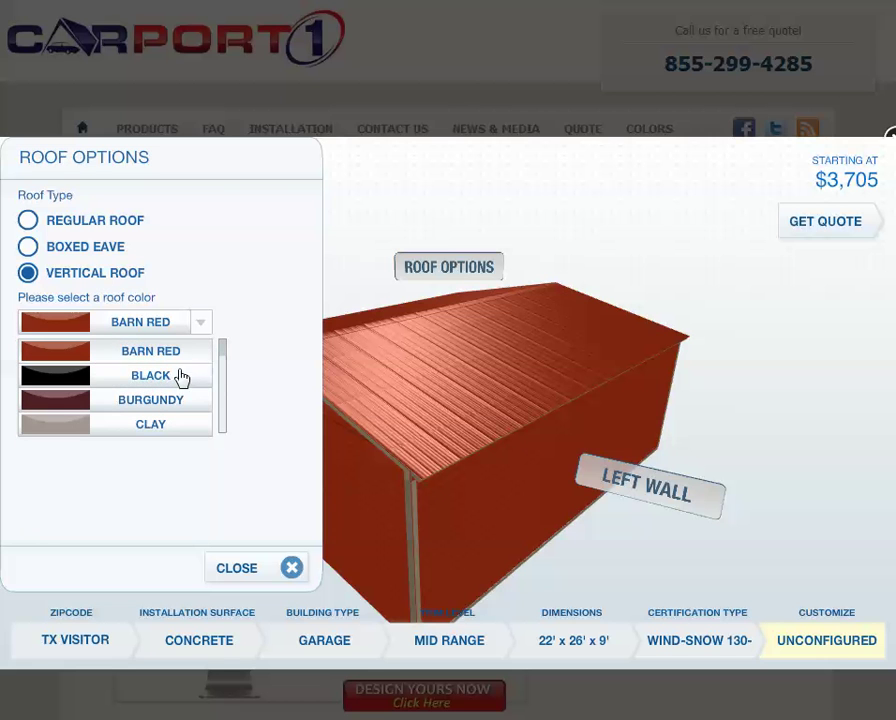
{"action": "left_click", "coordinate": [83, 375]}
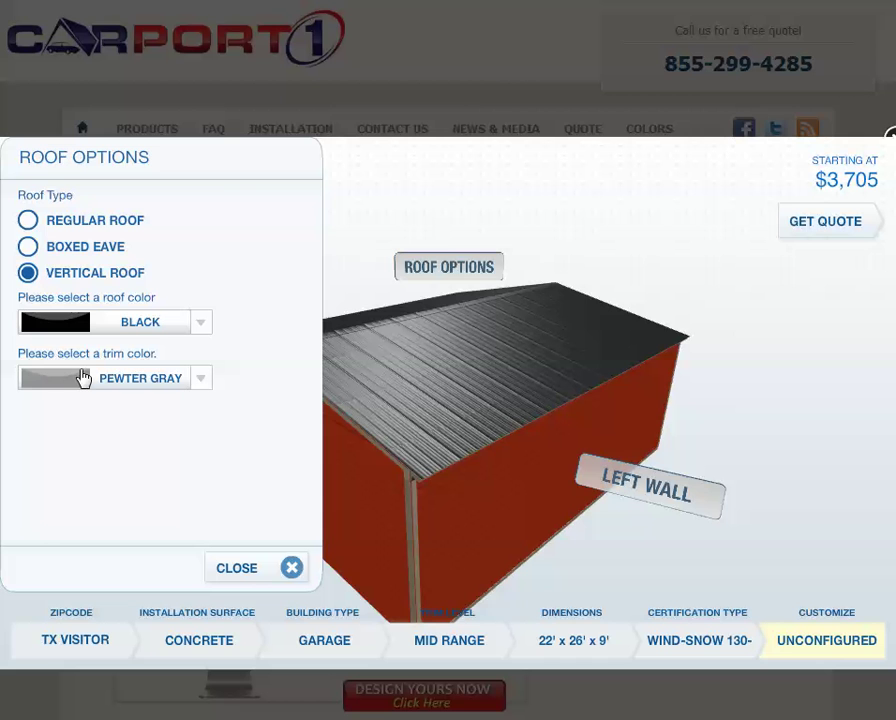
{"action": "left_click", "coordinate": [197, 382]}
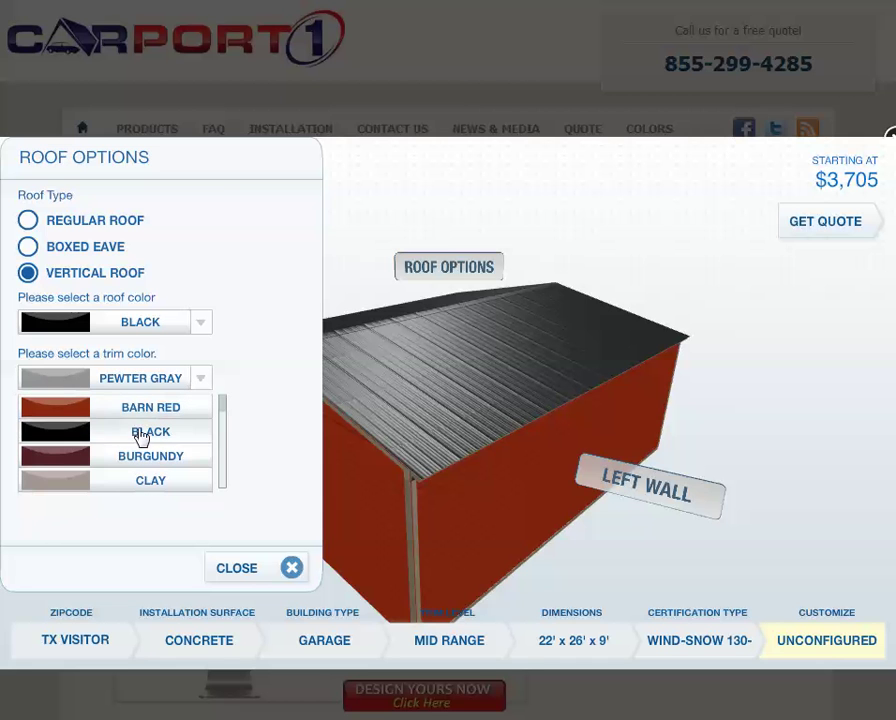
{"action": "left_click", "coordinate": [84, 431]}
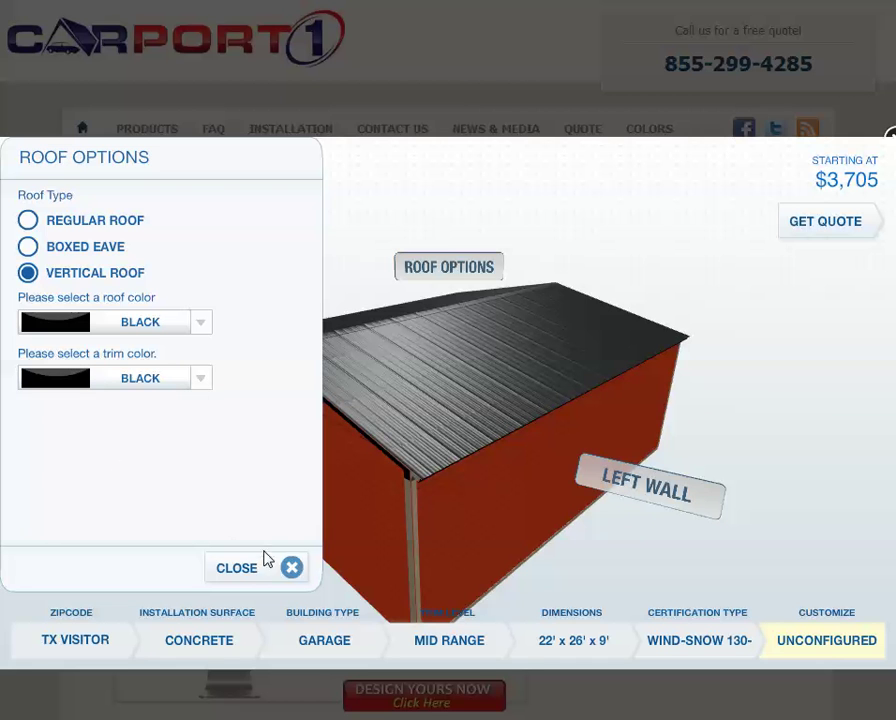
{"action": "left_click", "coordinate": [291, 568]}
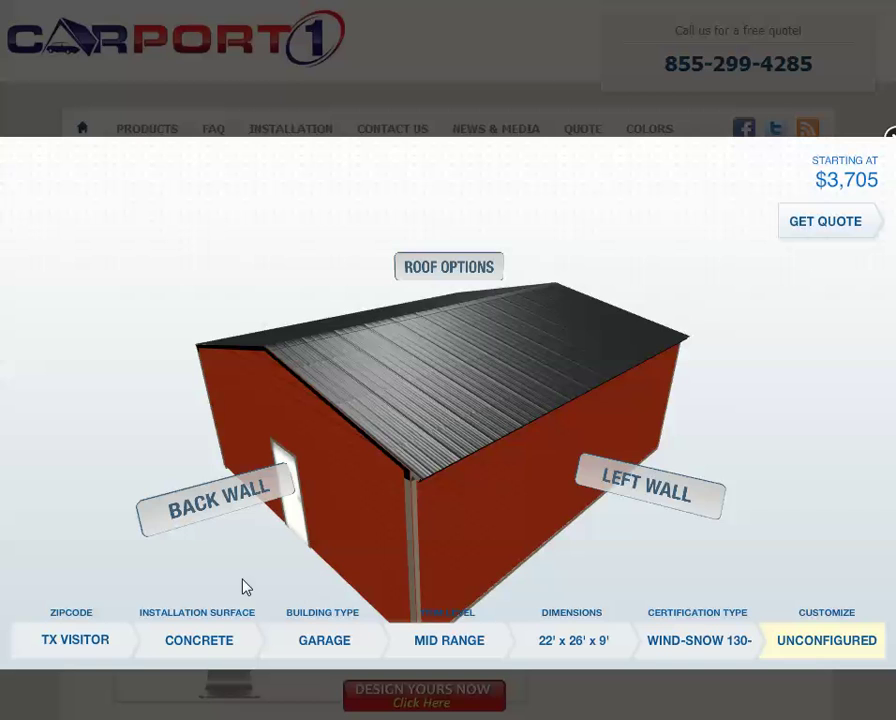
Step: Remove the existing 6' x 6' garage door from the right wall
{"action": "left_click_drag", "start_coordinate": [230, 592], "coordinate": [606, 564]}
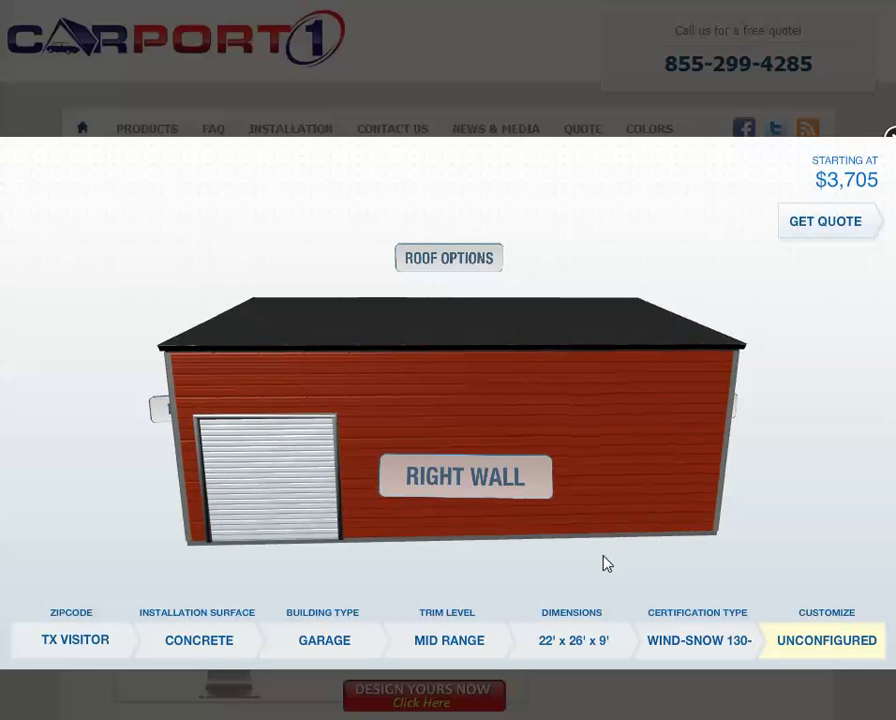
{"action": "left_click", "coordinate": [483, 490]}
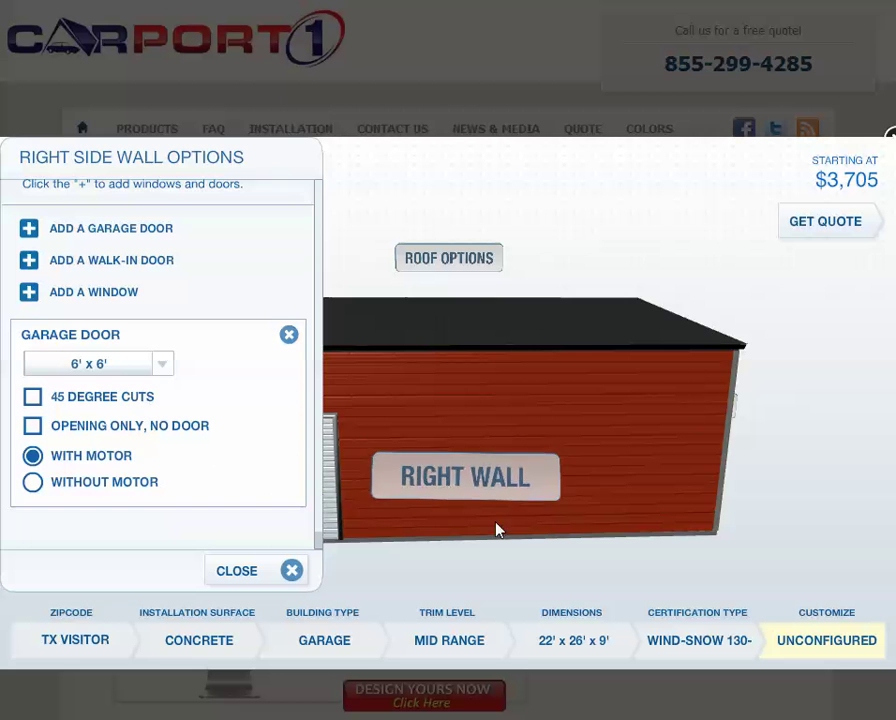
{"action": "left_click", "coordinate": [291, 572]}
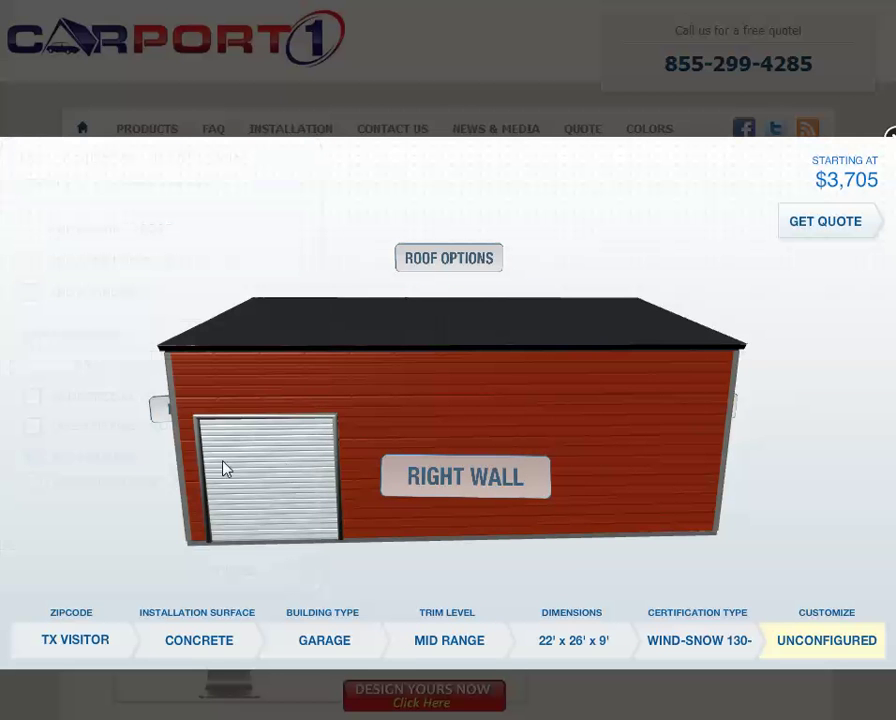
{"action": "left_click", "coordinate": [511, 486]}
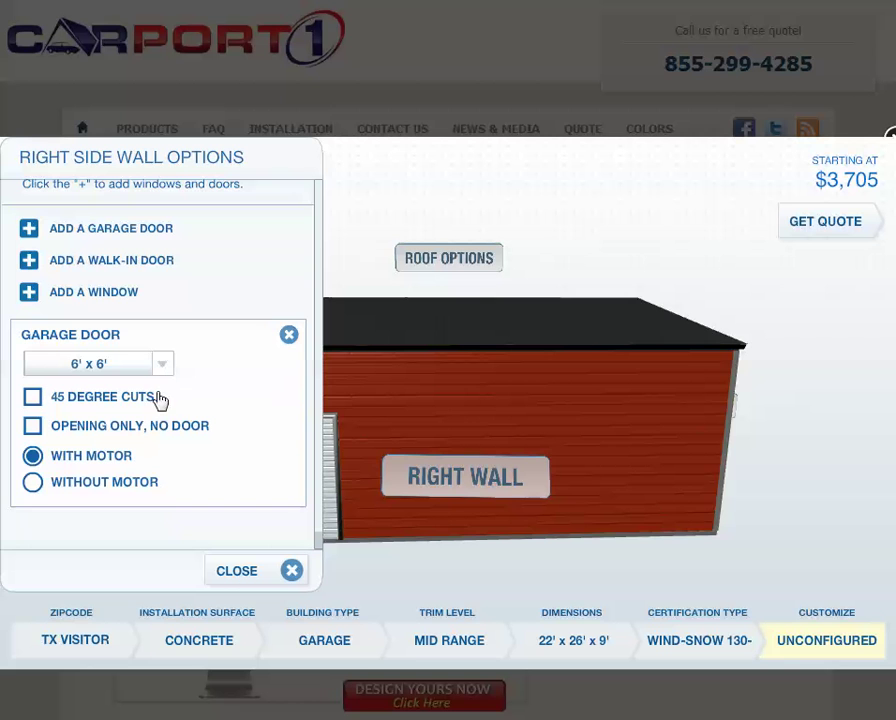
{"action": "left_click", "coordinate": [289, 336]}
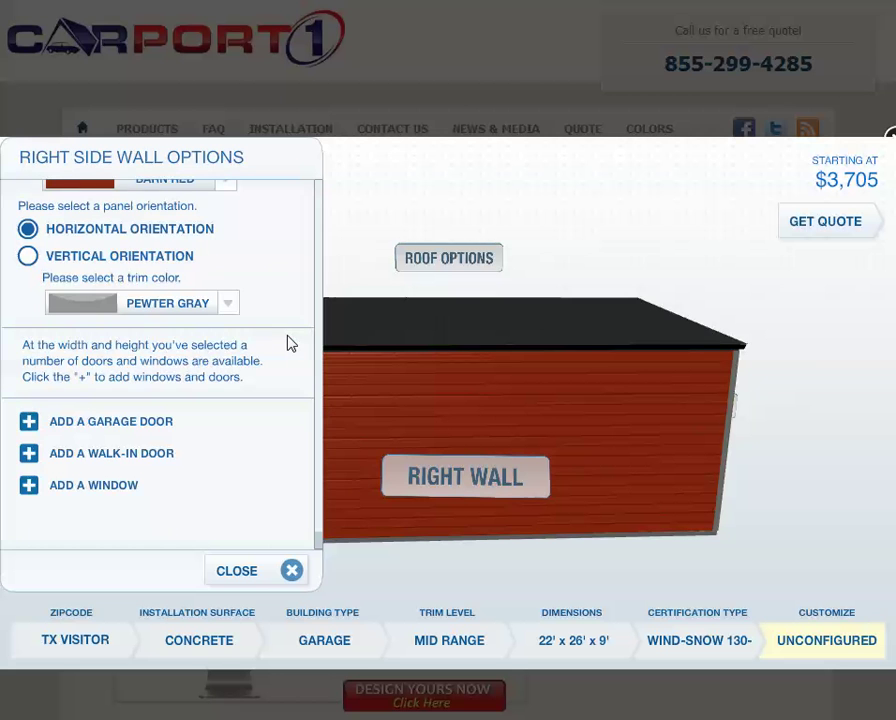
{"action": "left_click", "coordinate": [292, 571]}
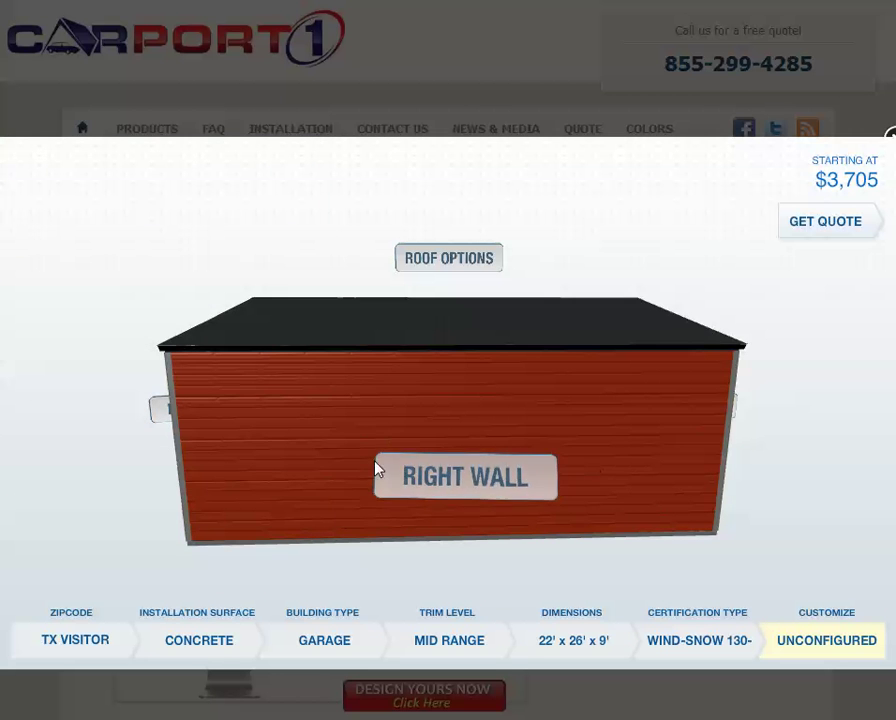
Step: Add a garage door to the right wall and set its size to 9' x 8'
{"action": "left_click", "coordinate": [468, 476]}
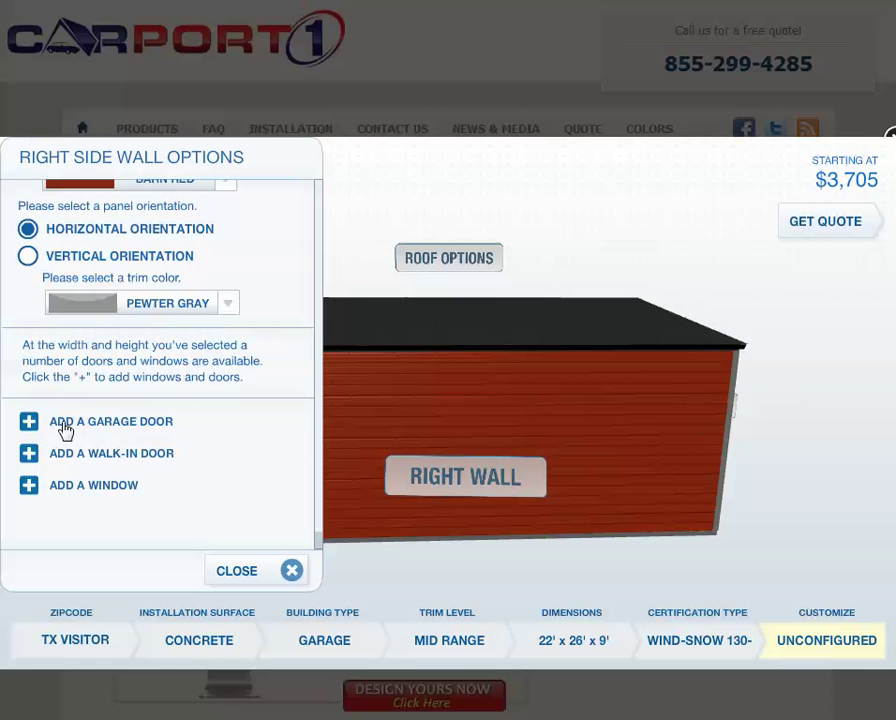
{"action": "left_click", "coordinate": [29, 422]}
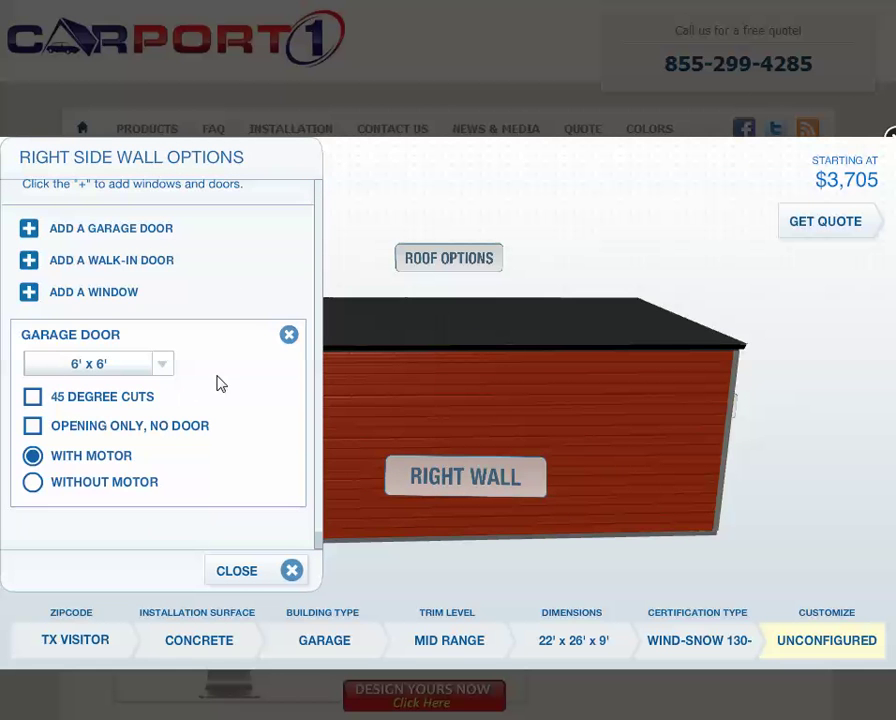
{"action": "left_click", "coordinate": [161, 368]}
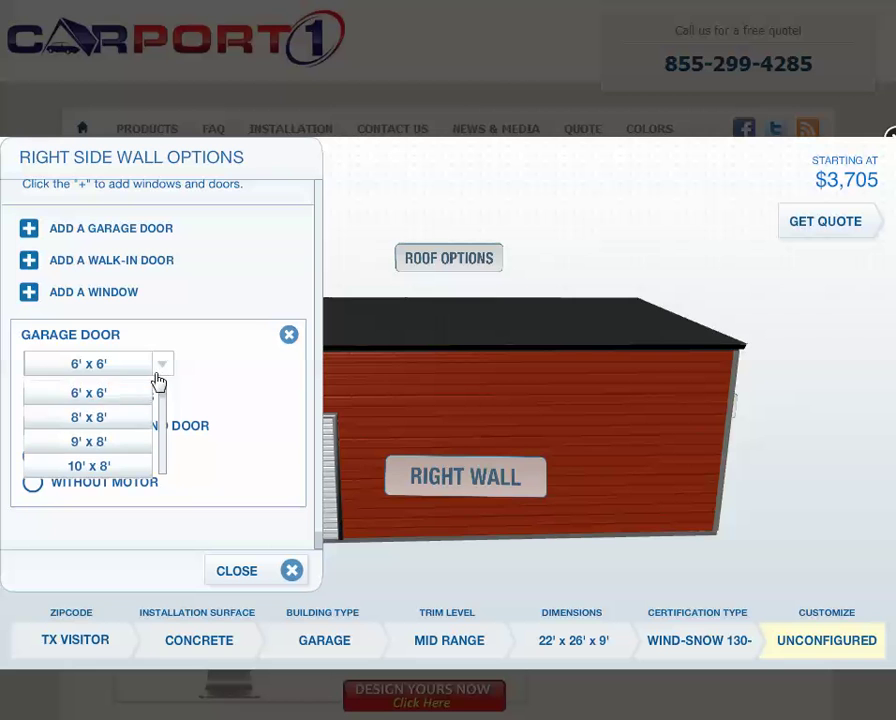
{"action": "left_click", "coordinate": [115, 442]}
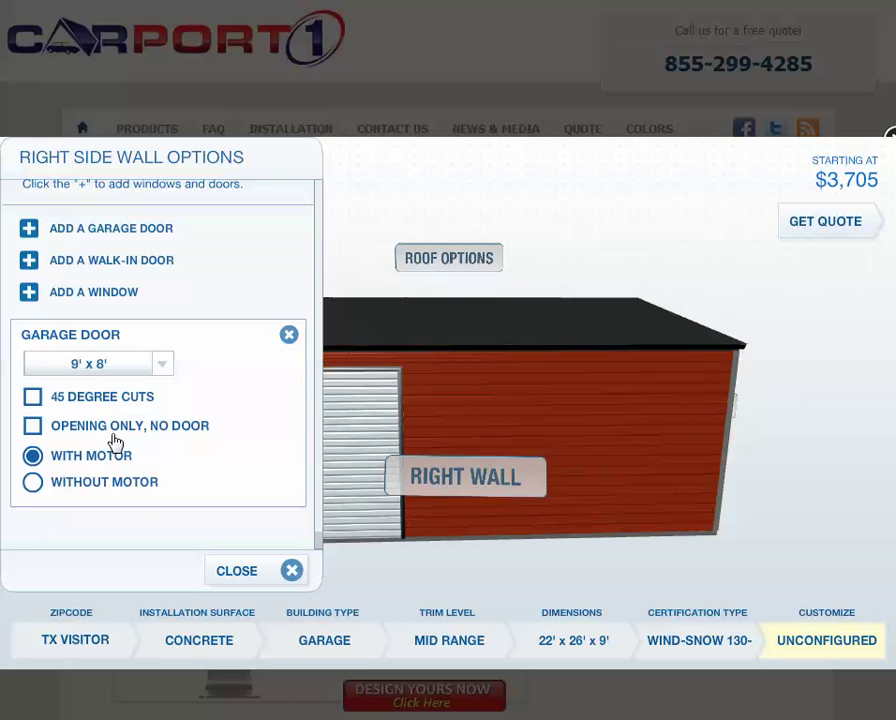
Step: Give the right wall's garage door 45 degree cuts and no motor, and move it to the right end of the wall
{"action": "left_click", "coordinate": [34, 483]}
{"action": "left_click", "coordinate": [34, 398]}
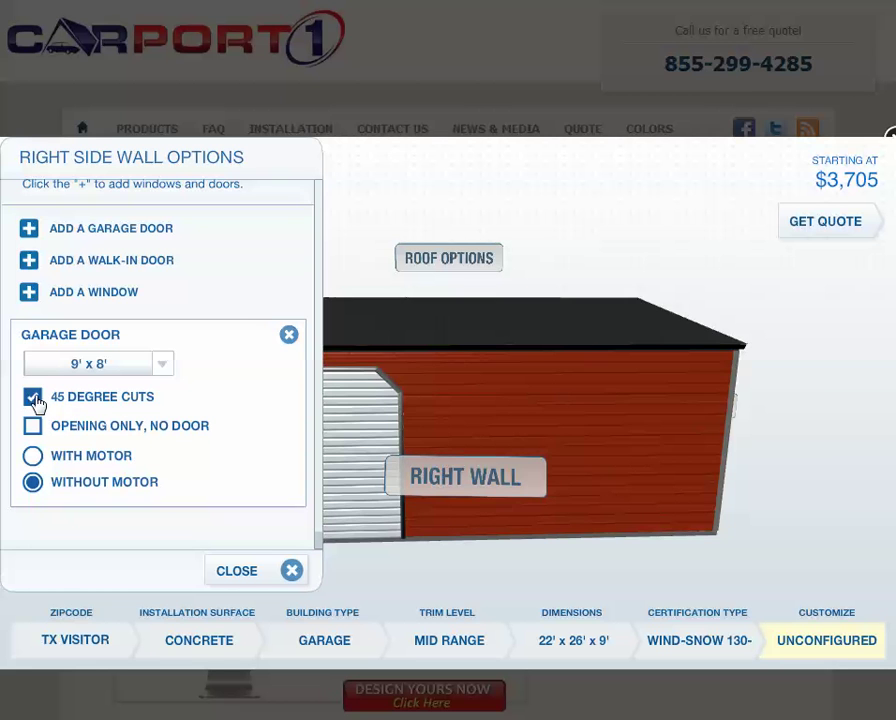
{"action": "left_click", "coordinate": [292, 571]}
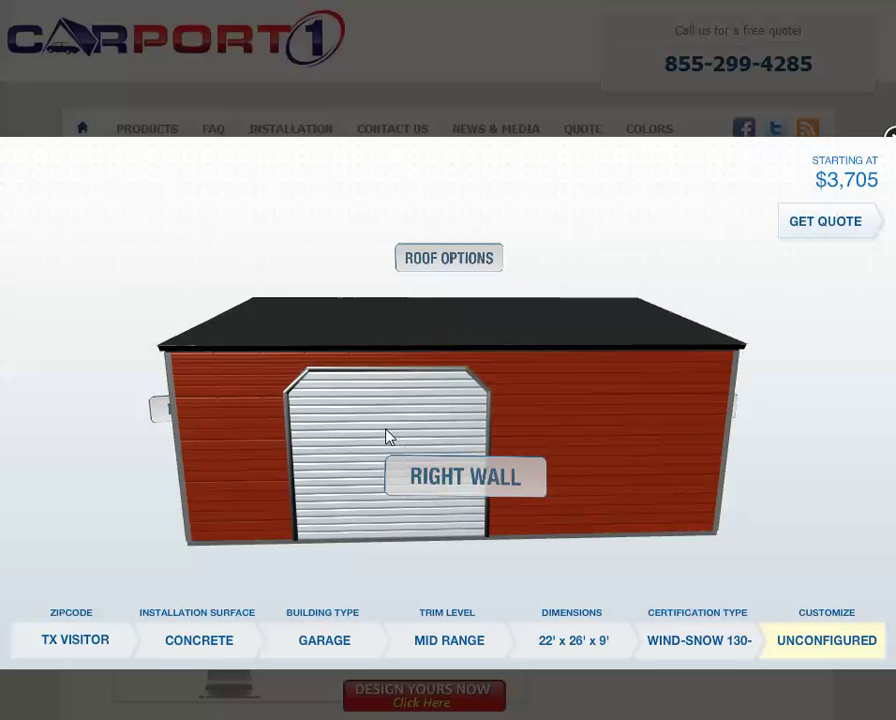
{"action": "left_click_drag", "start_coordinate": [450, 427], "coordinate": [545, 430]}
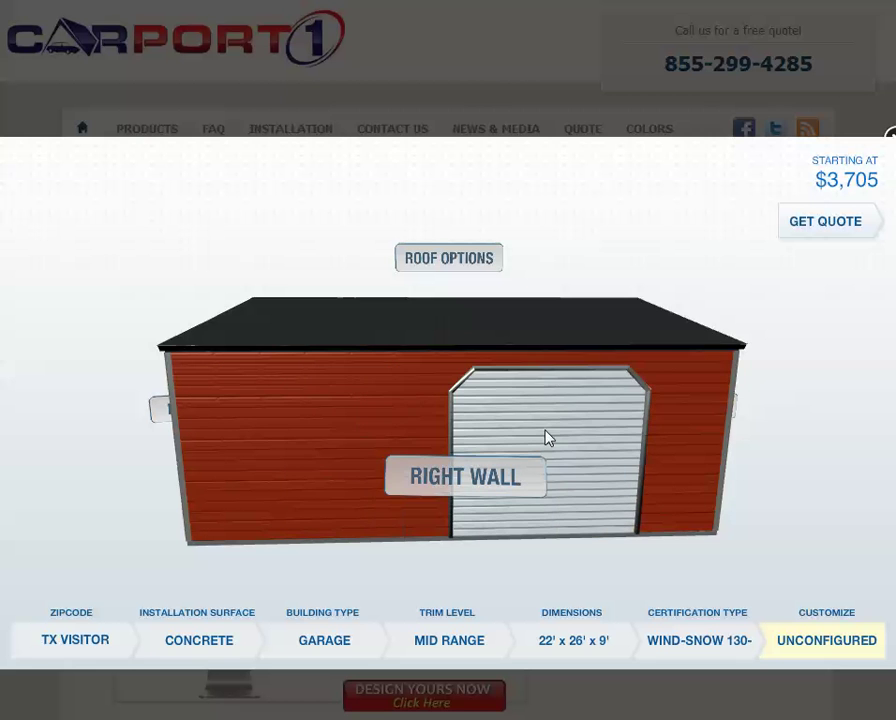
{"action": "left_click_drag", "start_coordinate": [615, 450], "coordinate": [607, 447]}
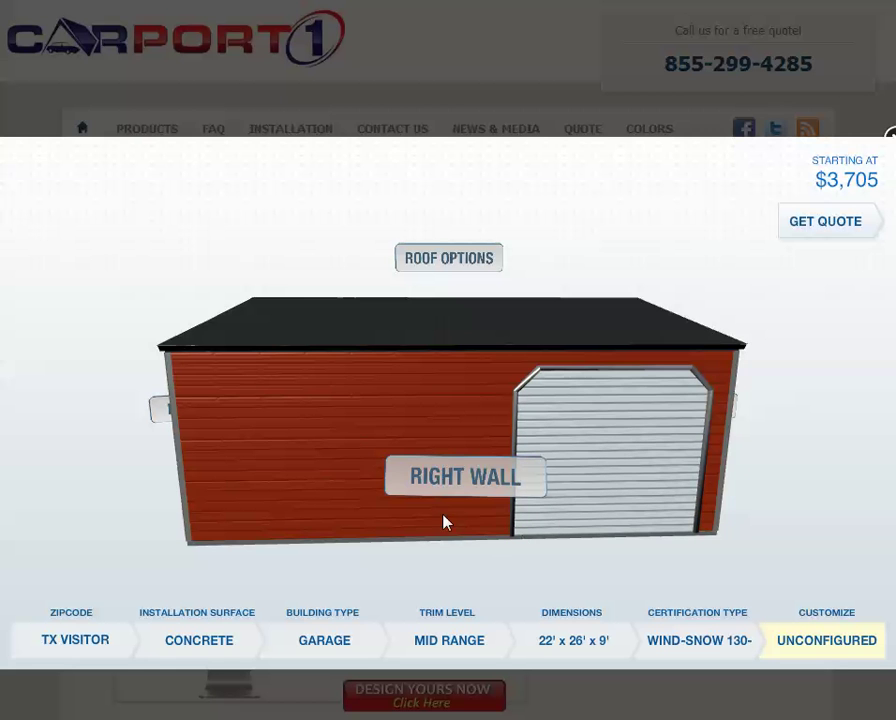
Step: Add a second garage door to the right wall, sized 9' x 8', without motor and with 45 degree cuts
{"action": "left_click", "coordinate": [470, 486]}
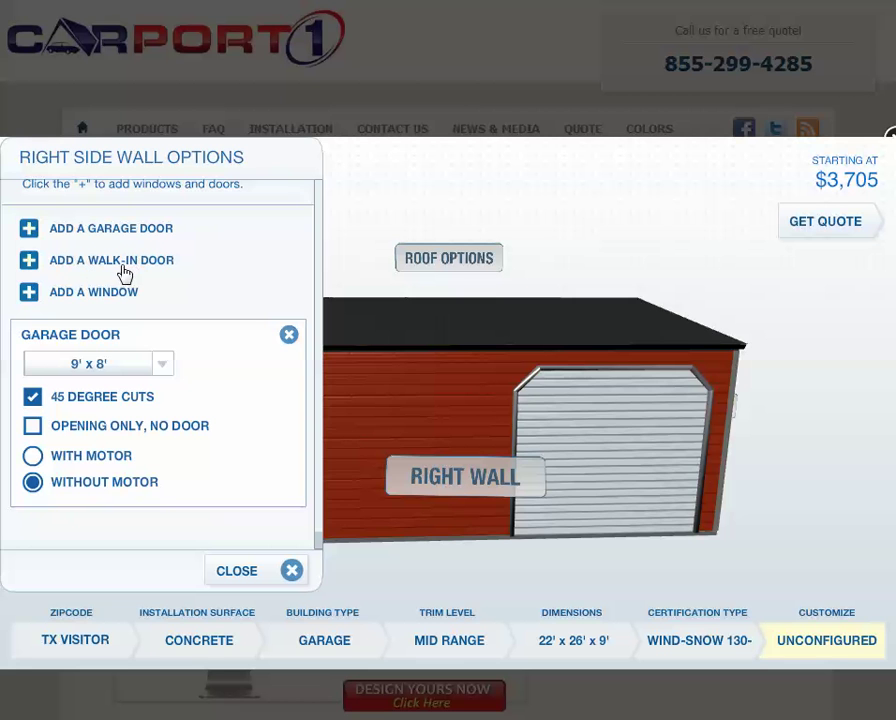
{"action": "left_click", "coordinate": [116, 230]}
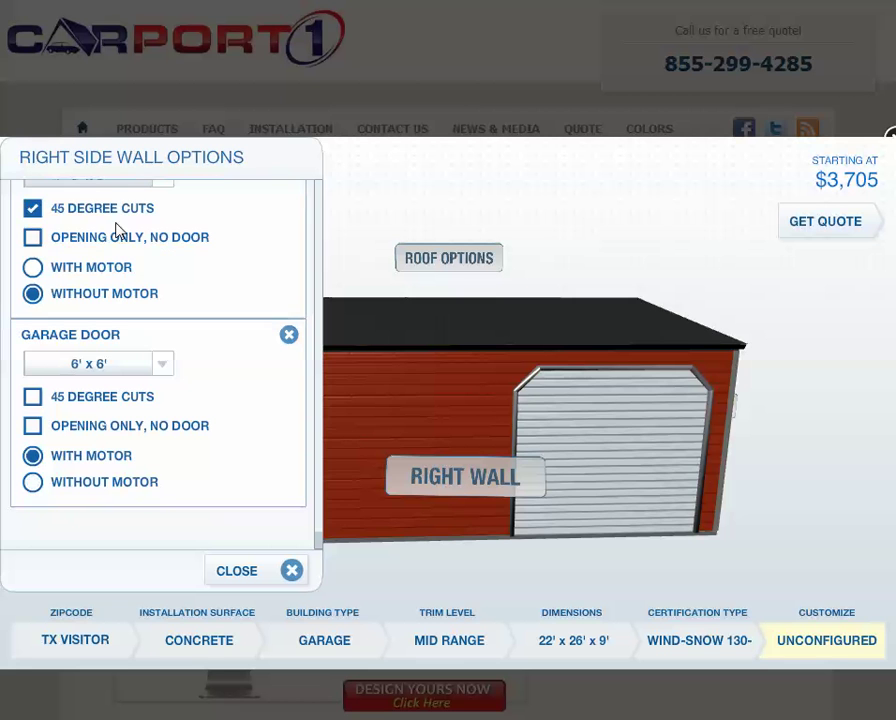
{"action": "left_click", "coordinate": [162, 364]}
{"action": "left_click", "coordinate": [114, 441]}
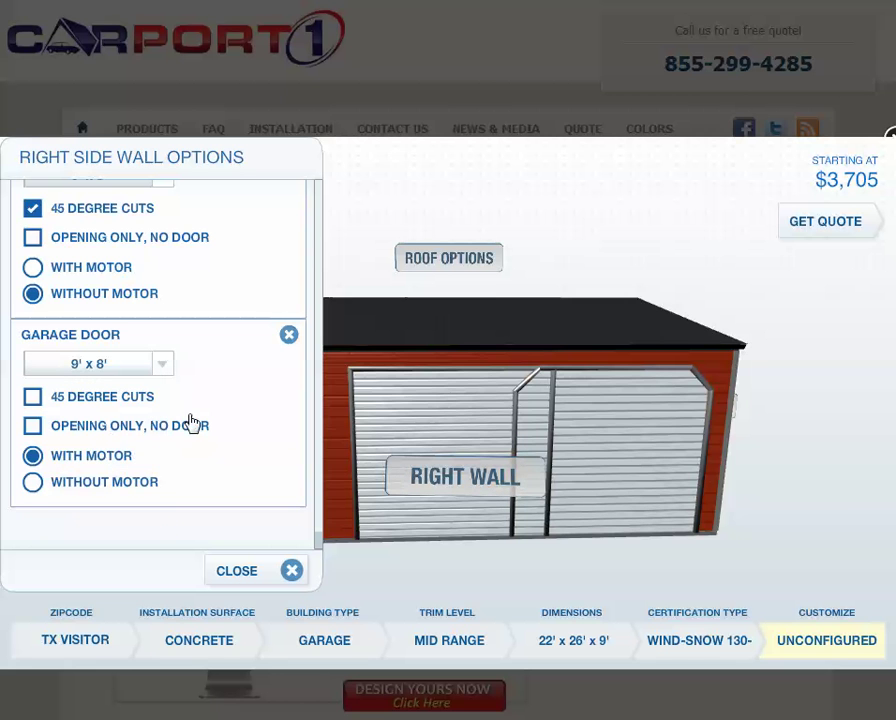
{"action": "left_click", "coordinate": [32, 482]}
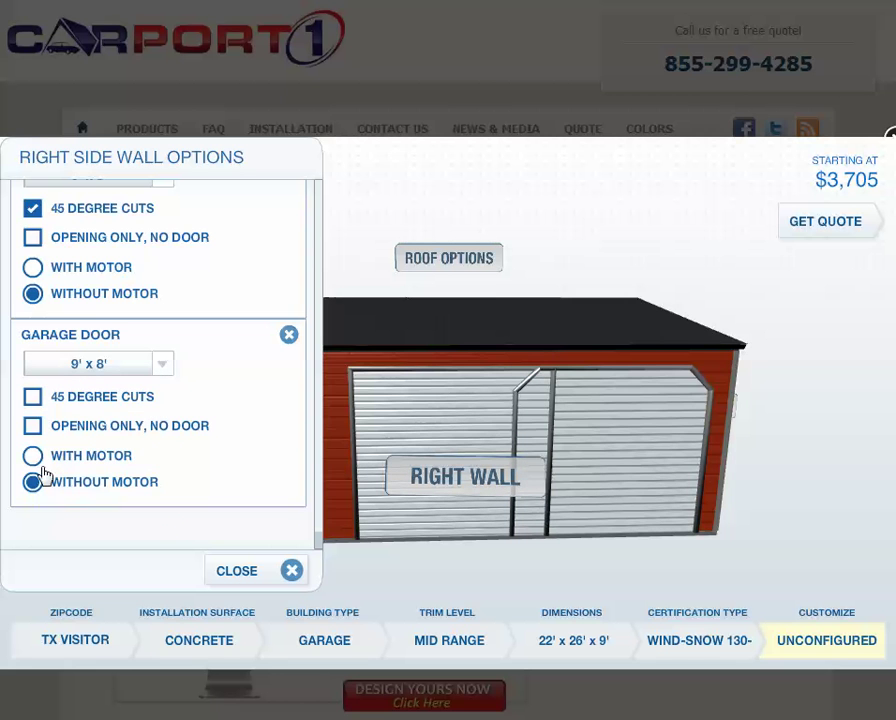
{"action": "left_click", "coordinate": [32, 397]}
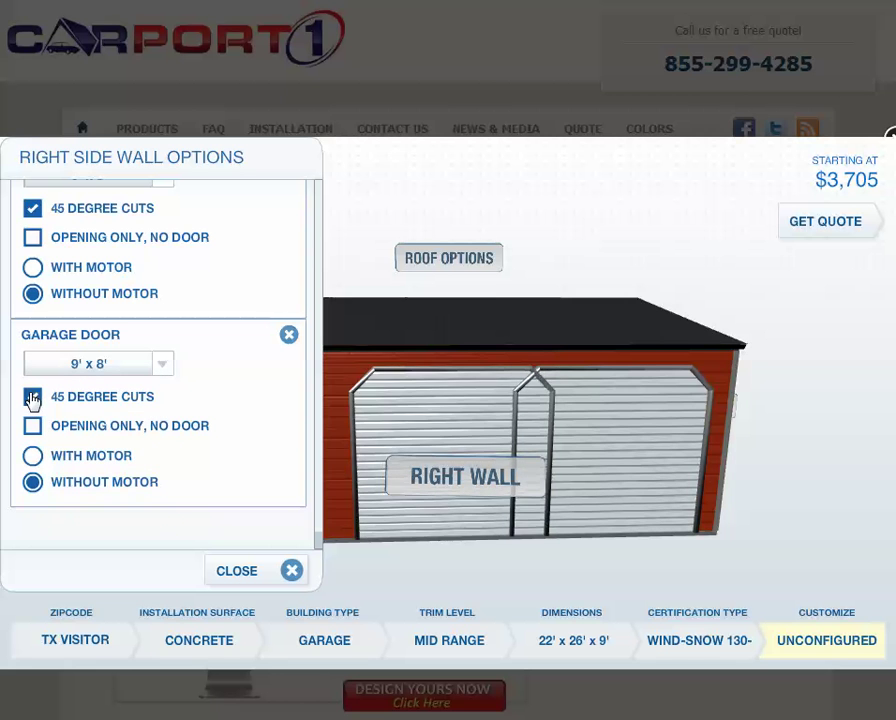
{"action": "left_click", "coordinate": [290, 572]}
Step: Move the second garage door to the left end of the right wall, clear of the first door
{"action": "left_click_drag", "start_coordinate": [370, 507], "coordinate": [266, 494]}
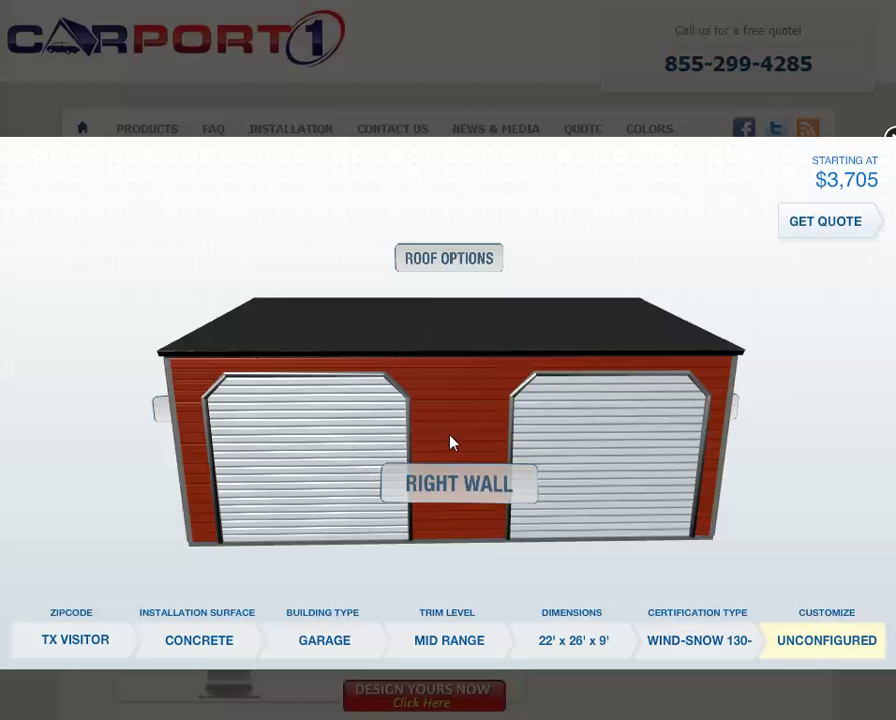
{"action": "left_click_drag", "start_coordinate": [450, 436], "coordinate": [458, 420]}
{"action": "left_click_drag", "start_coordinate": [272, 420], "coordinate": [256, 428]}
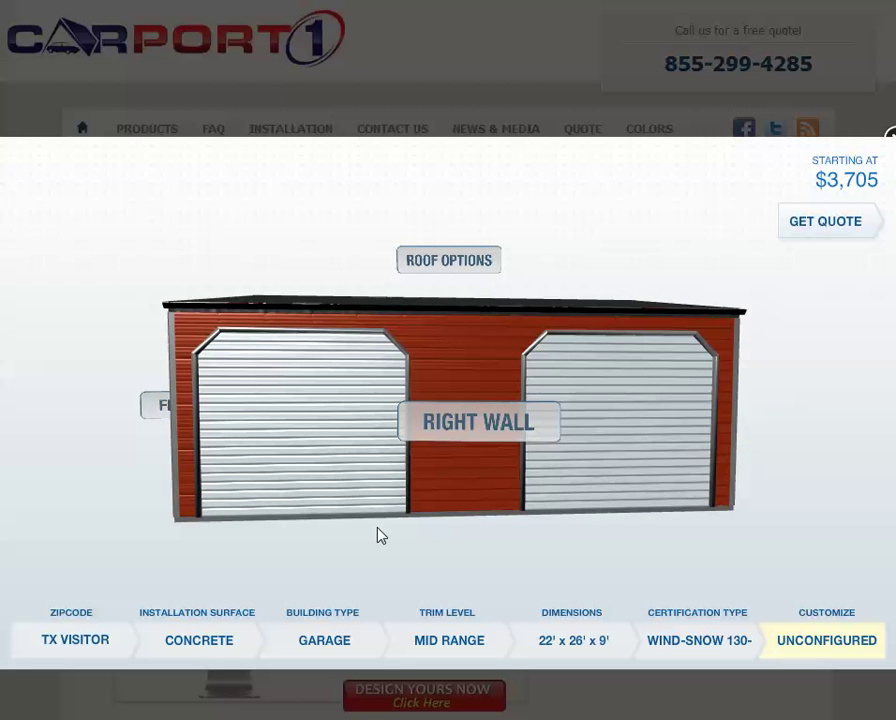
{"action": "left_click_drag", "start_coordinate": [436, 536], "coordinate": [432, 546]}
Step: Add a 36" x 80" window walk-in door to the right wall and place it between the two garage doors
{"action": "left_click", "coordinate": [476, 482]}
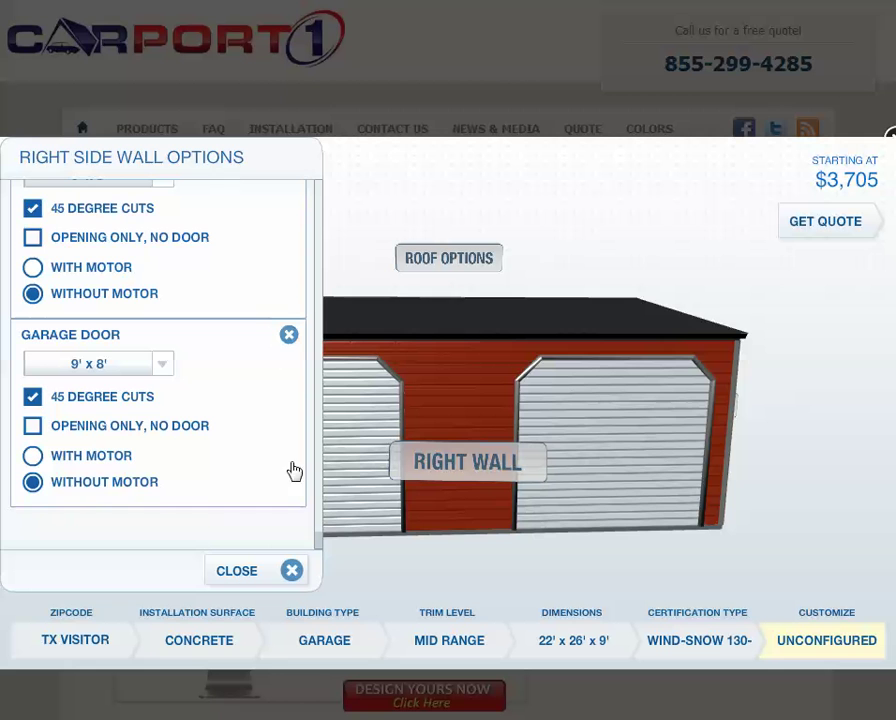
{"action": "left_click_drag", "start_coordinate": [324, 544], "coordinate": [324, 402]}
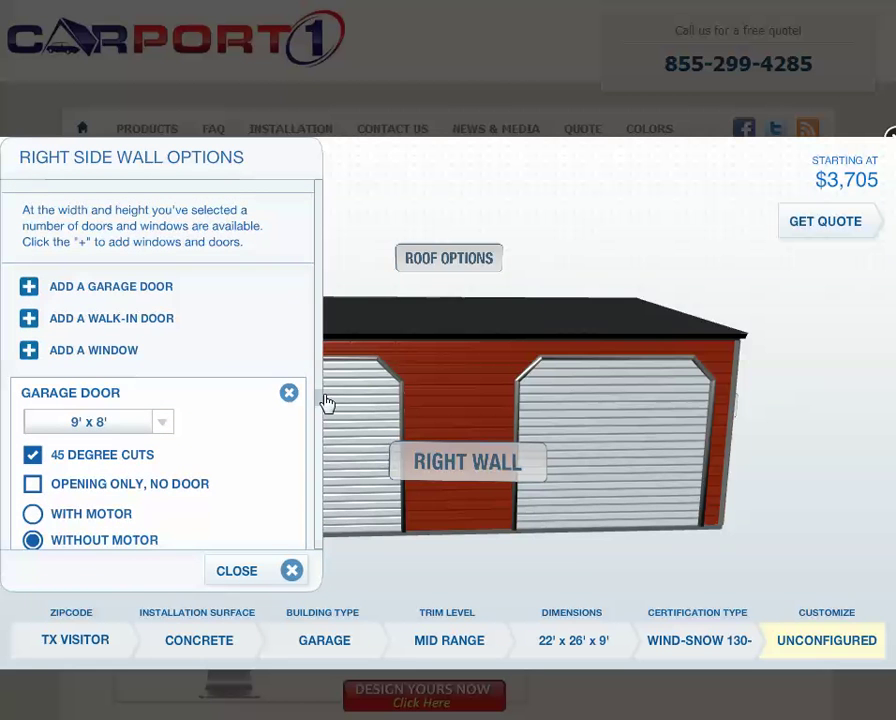
{"action": "left_click", "coordinate": [77, 320]}
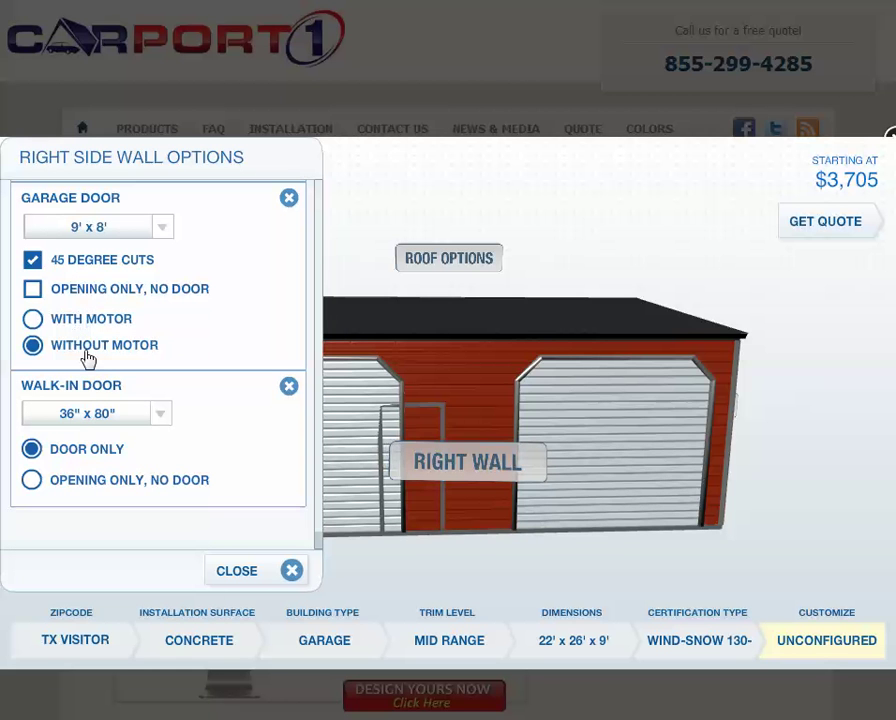
{"action": "left_click", "coordinate": [157, 421]}
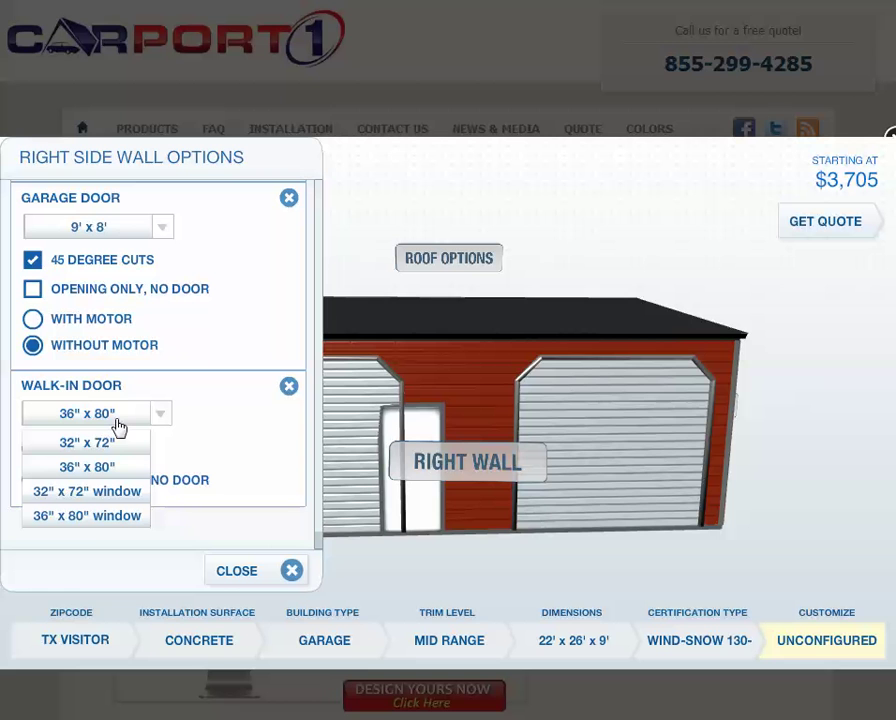
{"action": "left_click", "coordinate": [110, 516]}
{"action": "left_click", "coordinate": [291, 570]}
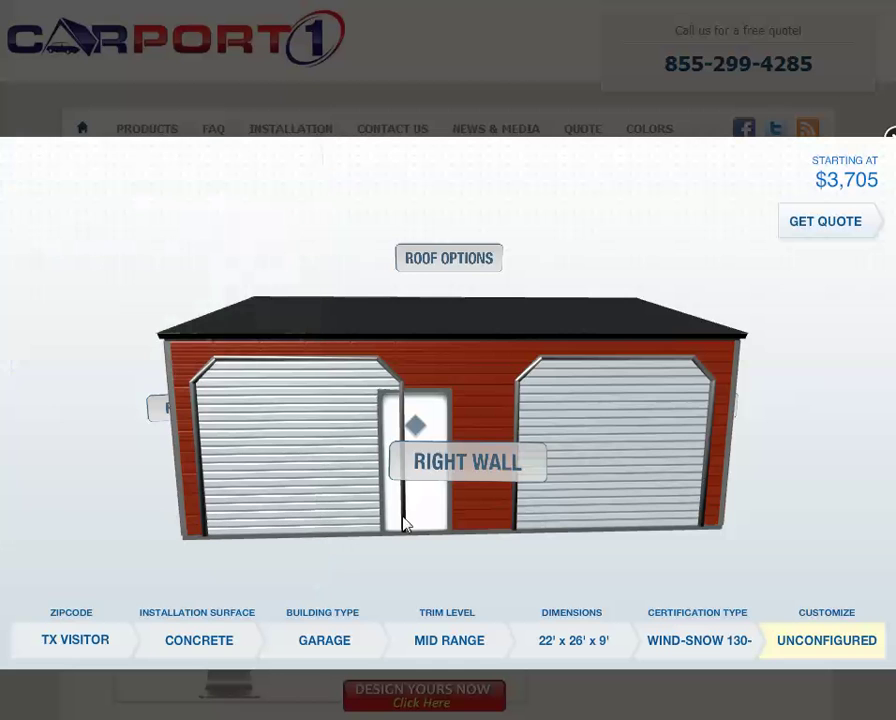
{"action": "left_click_drag", "start_coordinate": [426, 506], "coordinate": [460, 512]}
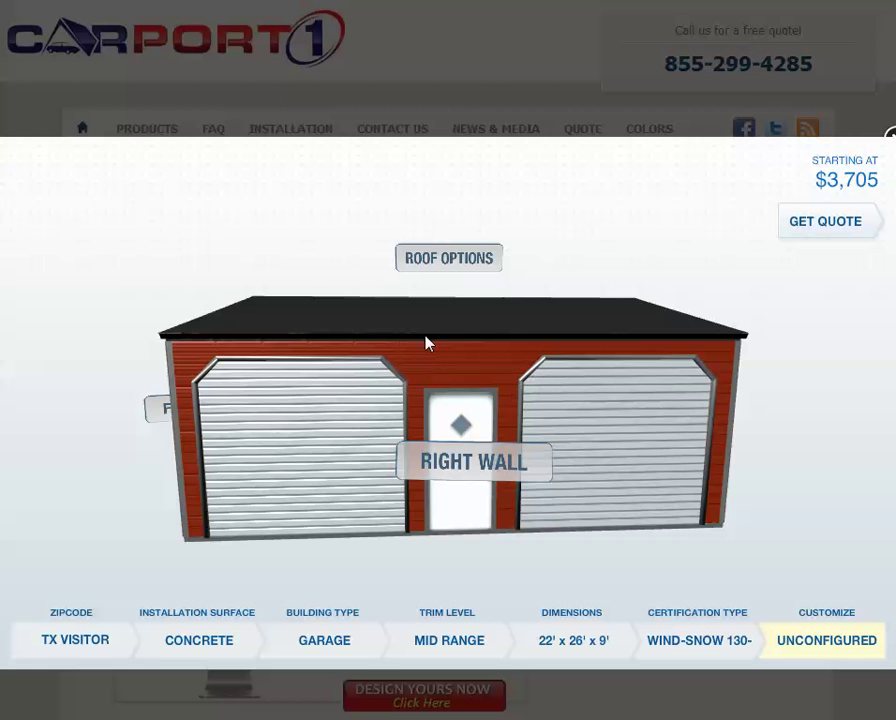
Step: Change the right wall's color to Quaker Gray and its trim color to Black
{"action": "left_click", "coordinate": [486, 461]}
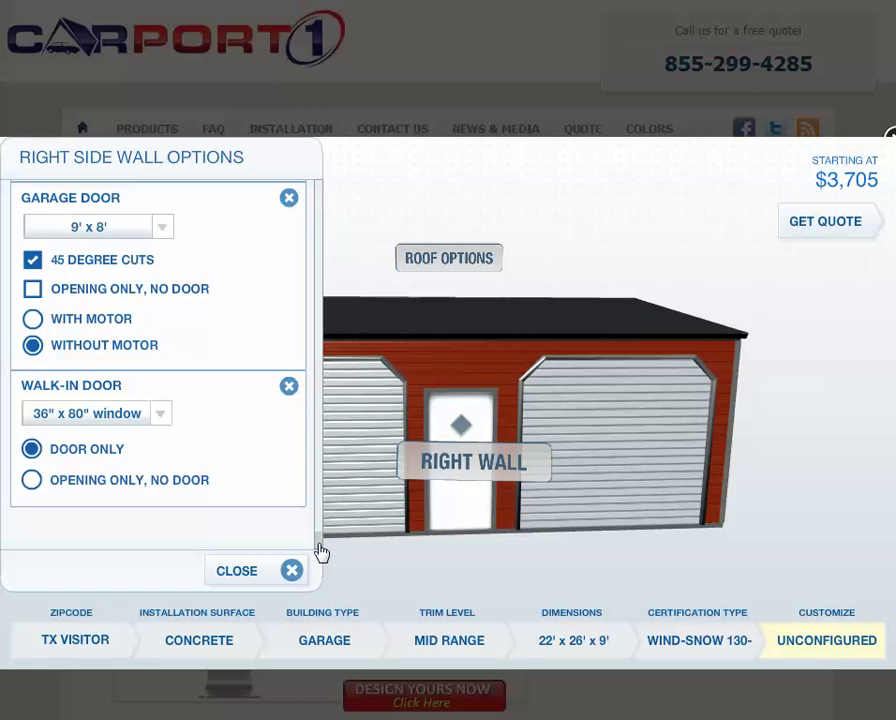
{"action": "left_click_drag", "start_coordinate": [319, 544], "coordinate": [324, 274]}
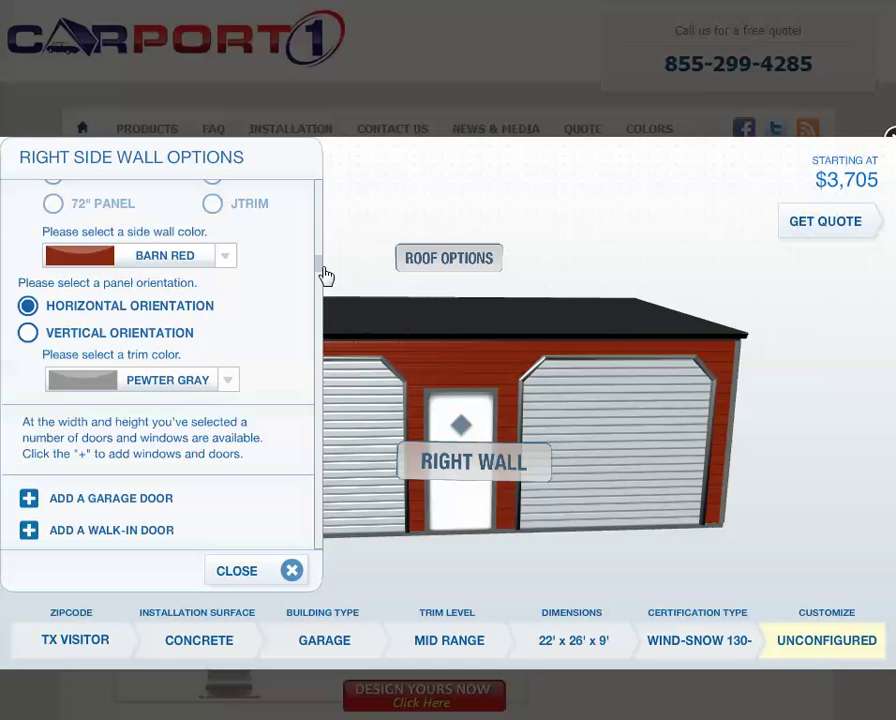
{"action": "left_click", "coordinate": [223, 260]}
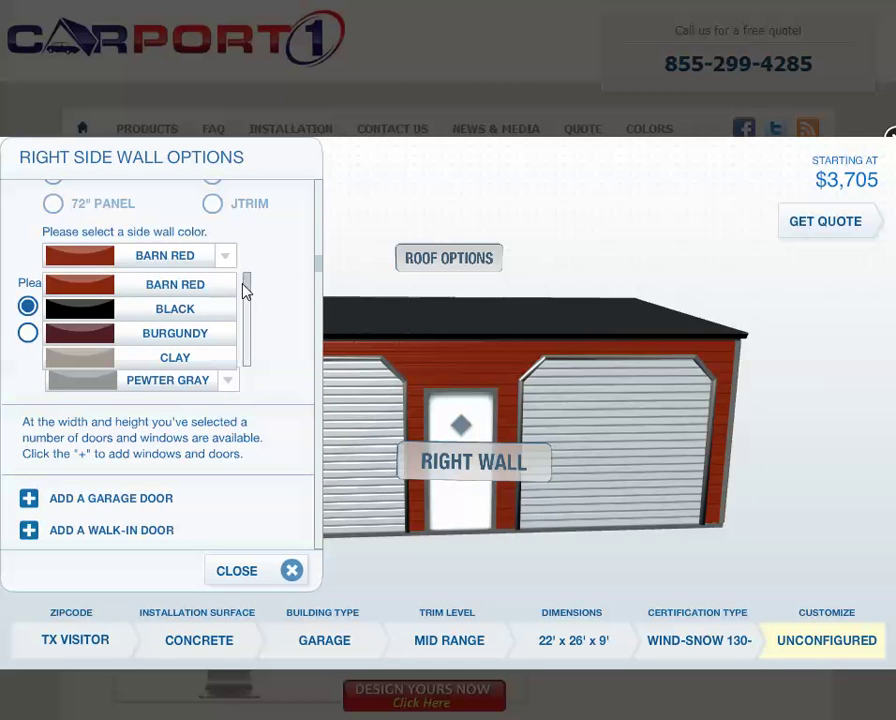
{"action": "left_click_drag", "start_coordinate": [249, 288], "coordinate": [222, 340]}
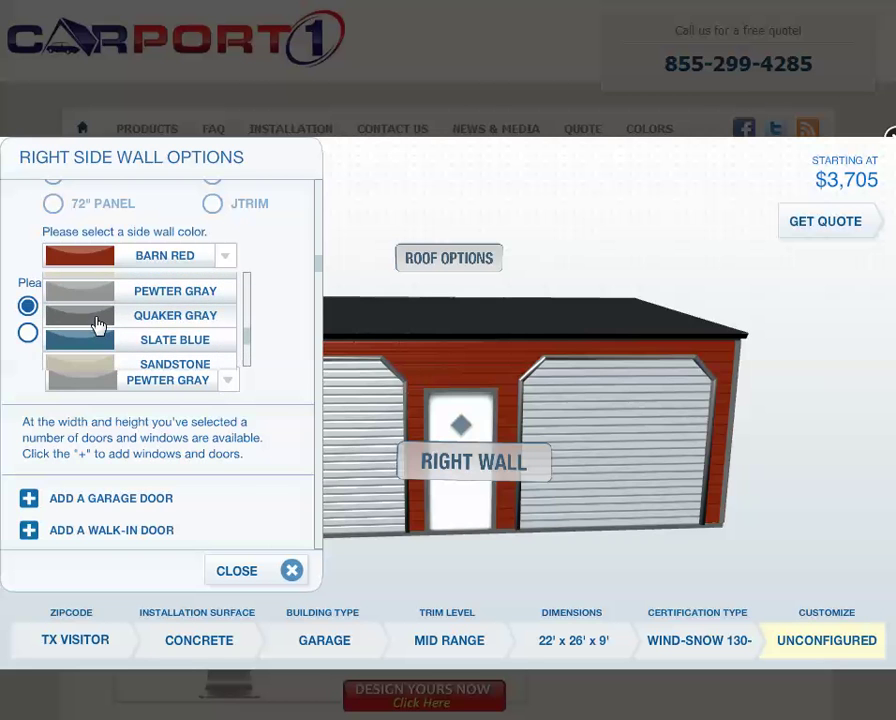
{"action": "left_click", "coordinate": [98, 325]}
{"action": "left_click", "coordinate": [227, 384]}
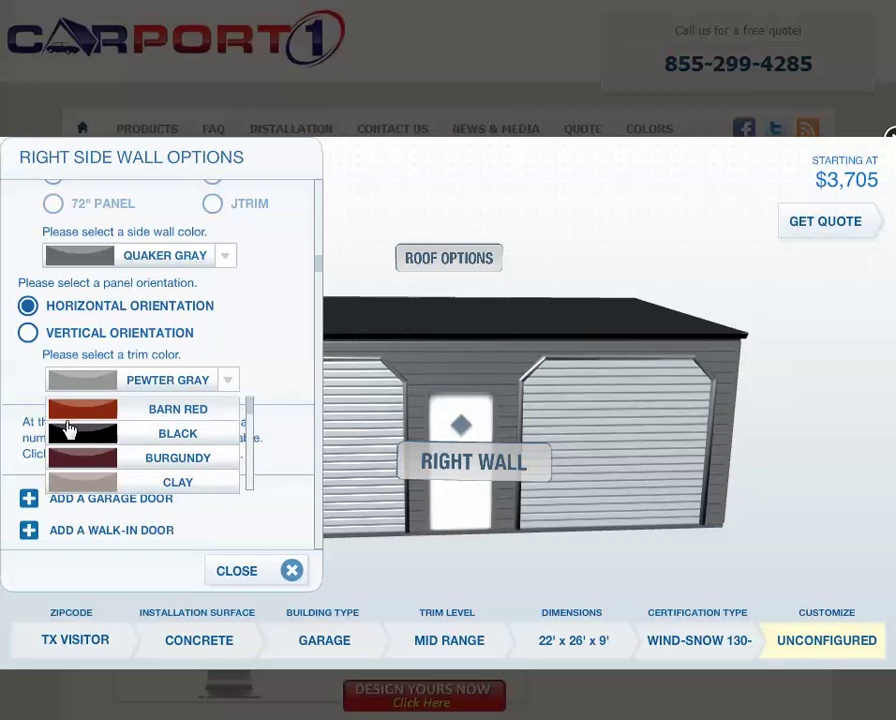
{"action": "left_click", "coordinate": [92, 434]}
{"action": "left_click", "coordinate": [292, 572]}
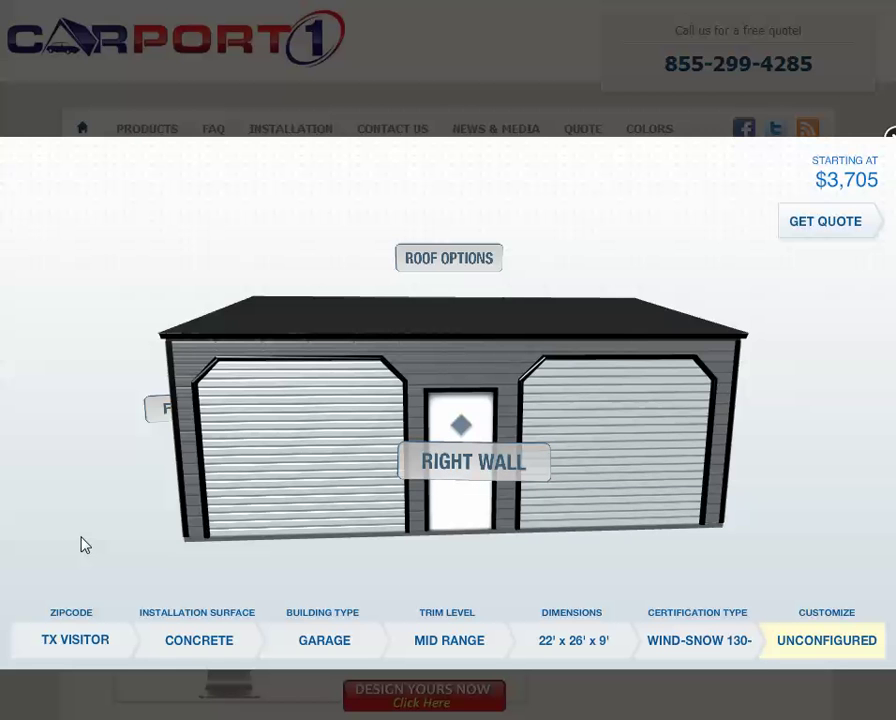
Step: Change the front wall's color to Quaker Gray and its trim color to Black, keeping the existing window
{"action": "left_click_drag", "start_coordinate": [89, 535], "coordinate": [360, 530]}
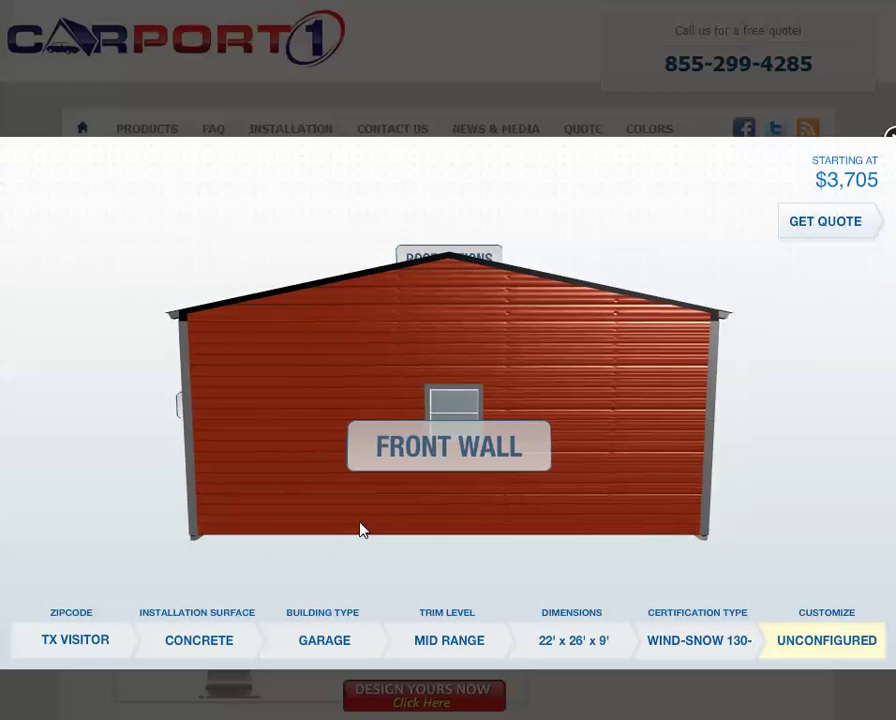
{"action": "left_click", "coordinate": [465, 453]}
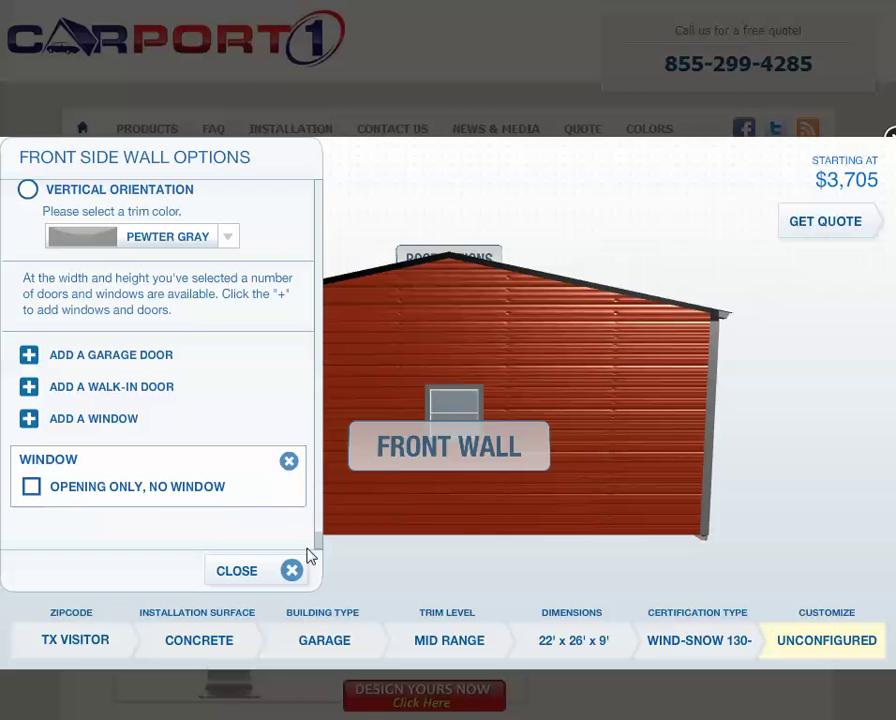
{"action": "left_click_drag", "start_coordinate": [319, 545], "coordinate": [349, 356]}
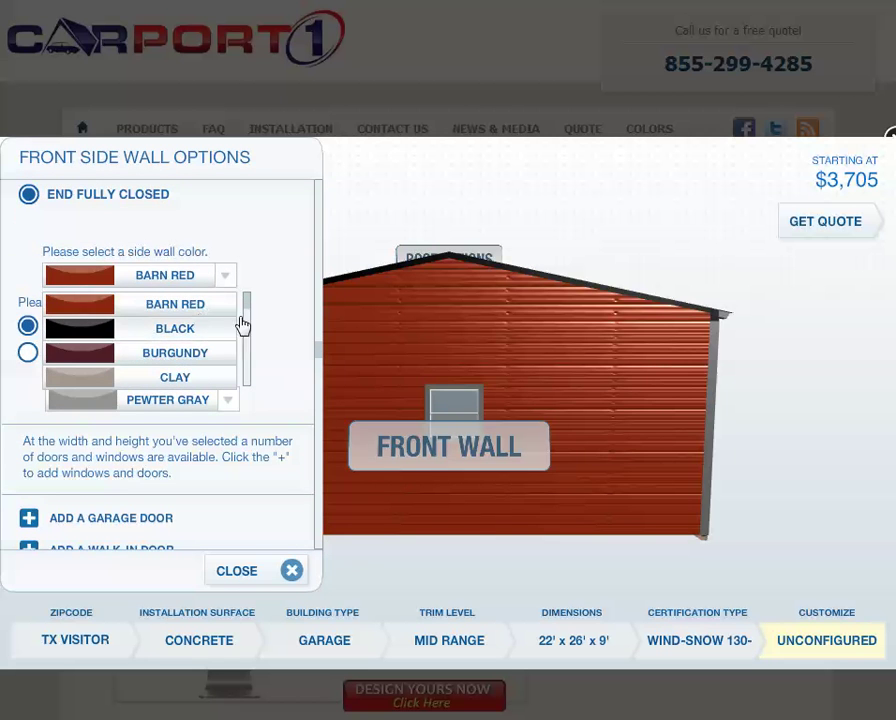
{"action": "left_click_drag", "start_coordinate": [246, 320], "coordinate": [242, 362]}
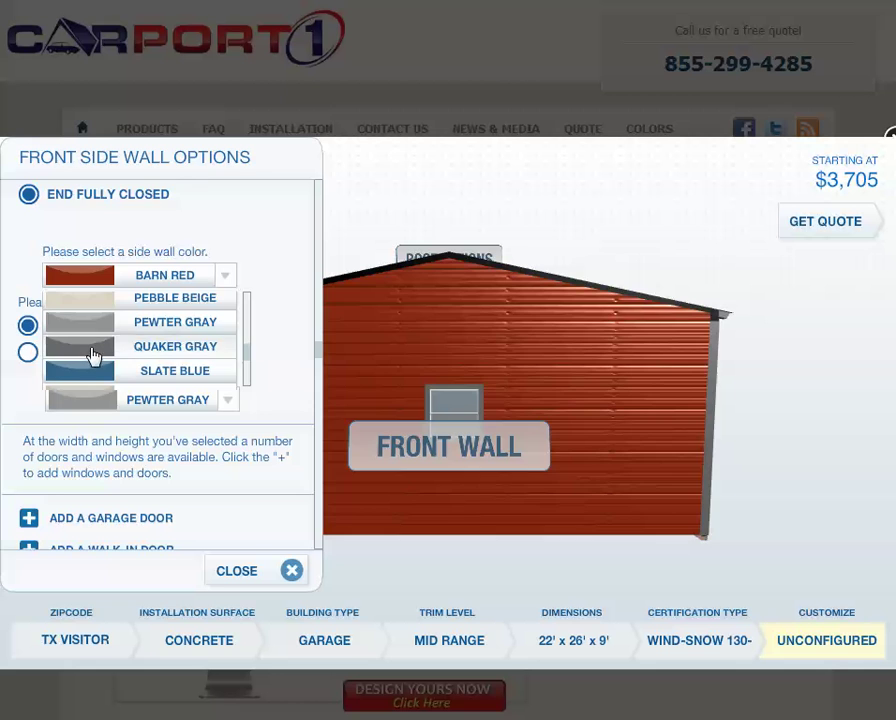
{"action": "left_click", "coordinate": [94, 350]}
{"action": "left_click", "coordinate": [230, 400]}
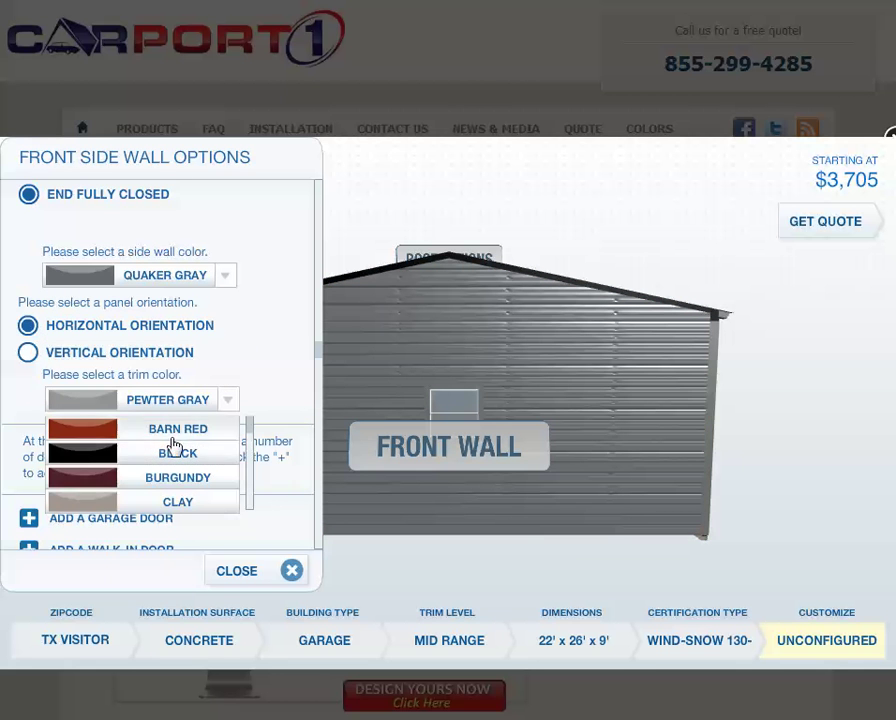
{"action": "left_click", "coordinate": [100, 458]}
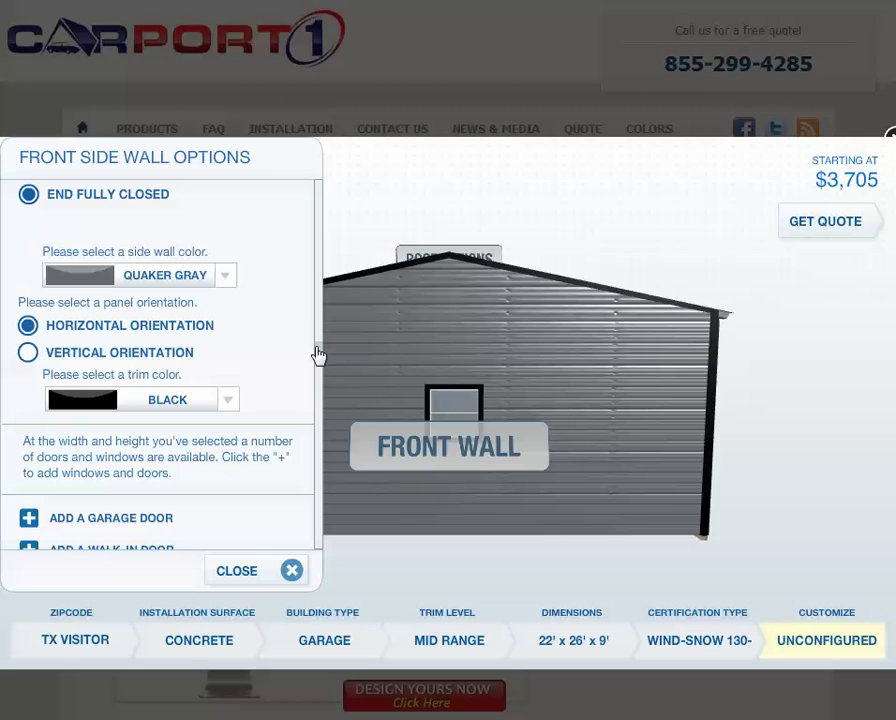
{"action": "left_click_drag", "start_coordinate": [316, 356], "coordinate": [294, 520]}
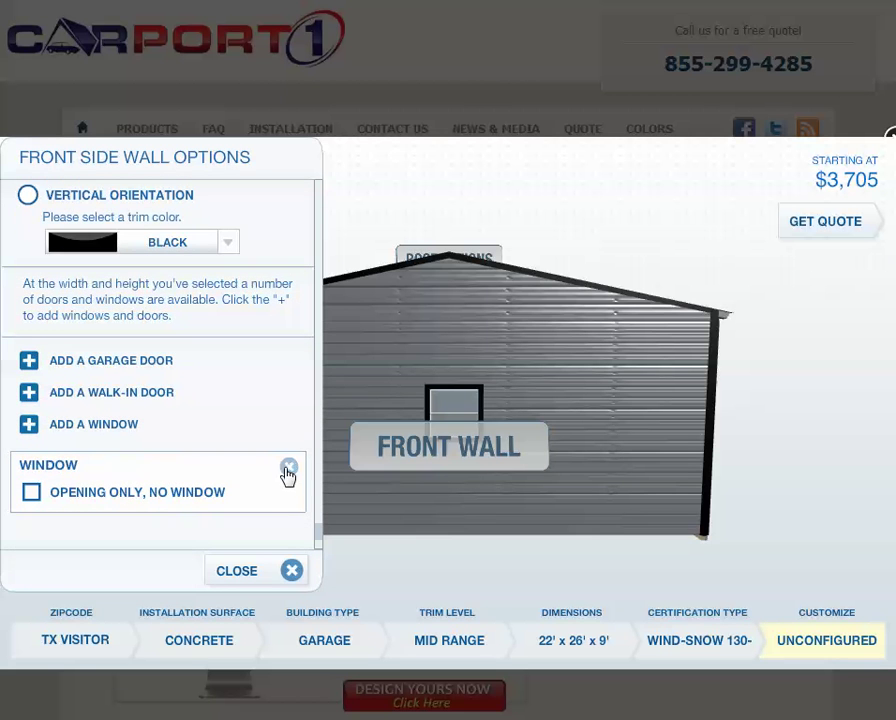
{"action": "left_click", "coordinate": [291, 571]}
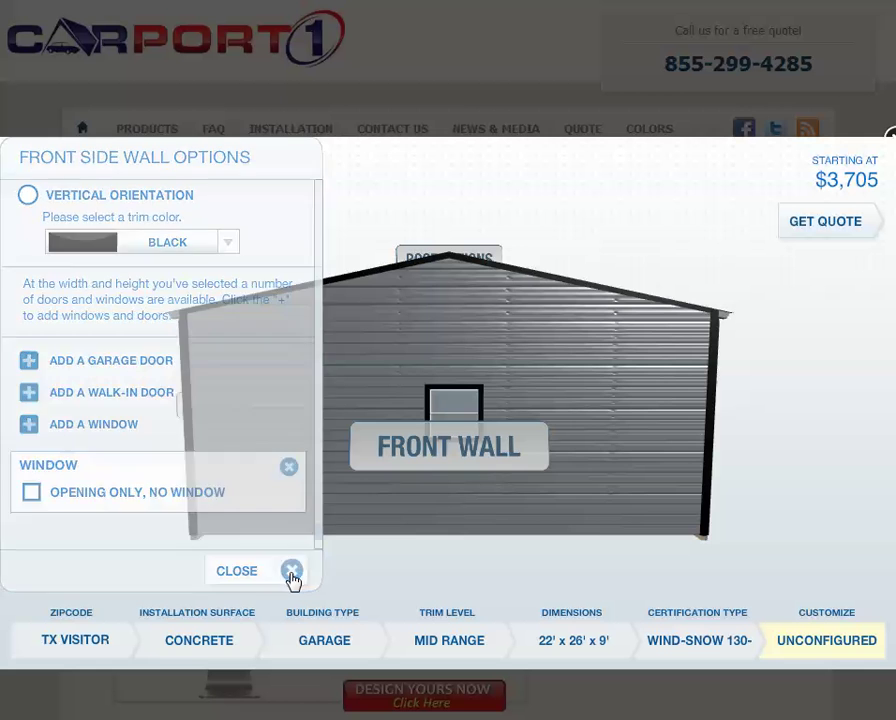
Step: Change the left wall's color to Quaker Gray and its trim color to Black
{"action": "left_click_drag", "start_coordinate": [140, 580], "coordinate": [427, 571]}
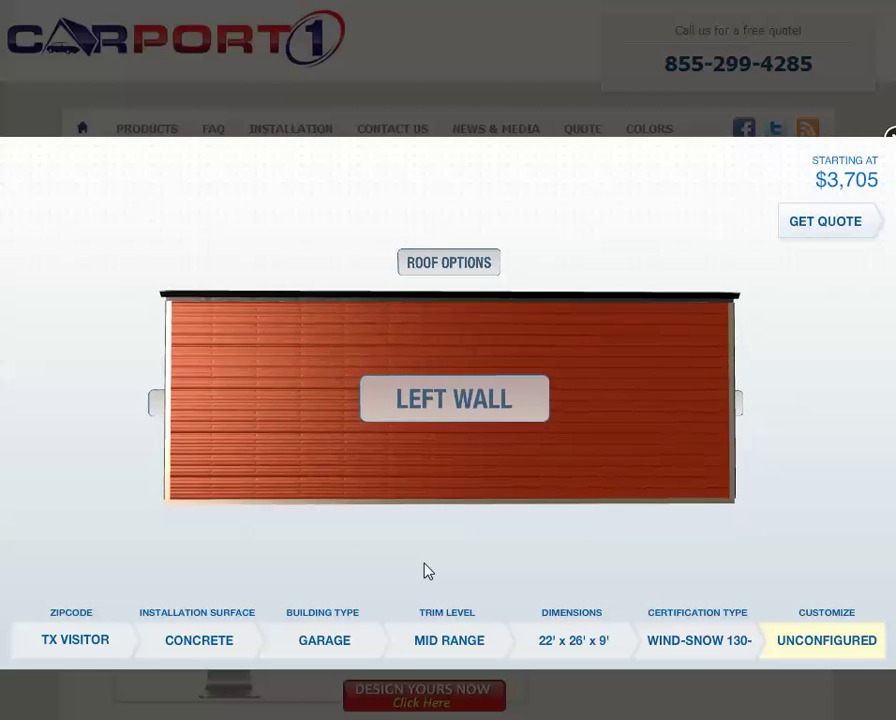
{"action": "left_click", "coordinate": [465, 405]}
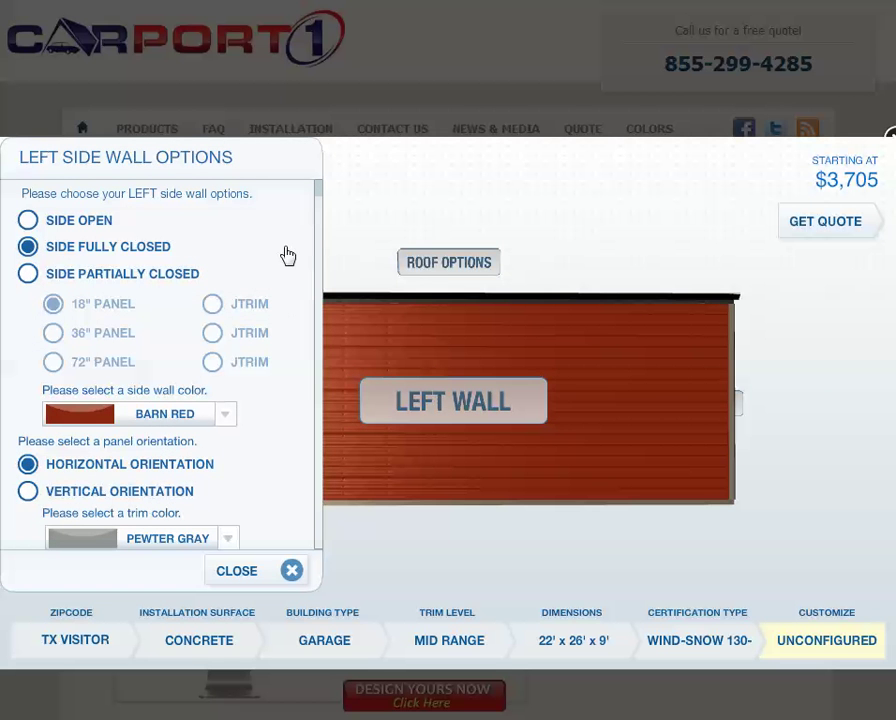
{"action": "left_click_drag", "start_coordinate": [319, 196], "coordinate": [300, 320]}
{"action": "left_click", "coordinate": [226, 341]}
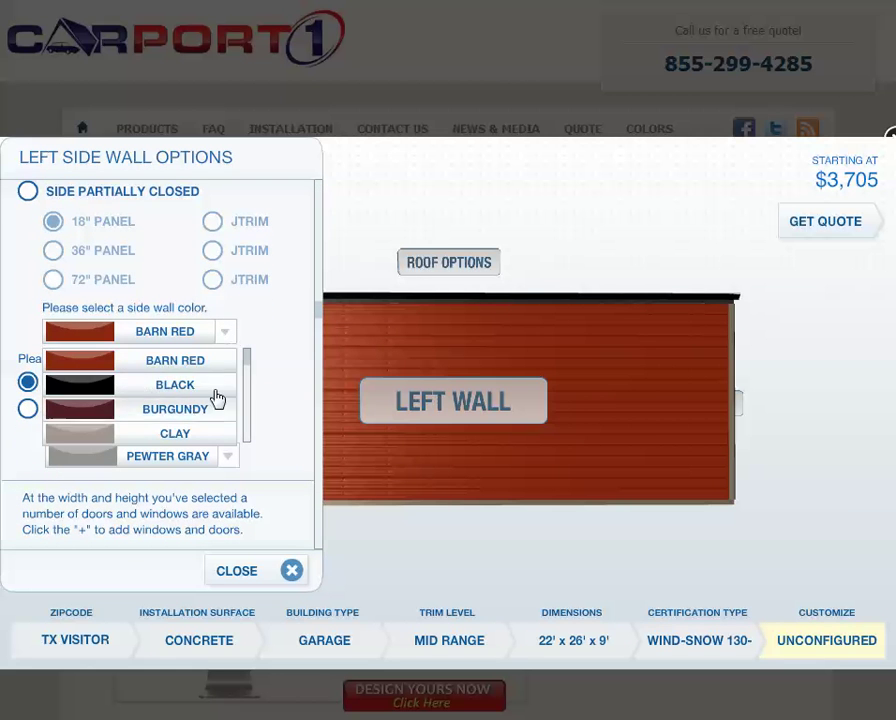
{"action": "left_click_drag", "start_coordinate": [249, 369], "coordinate": [242, 408]}
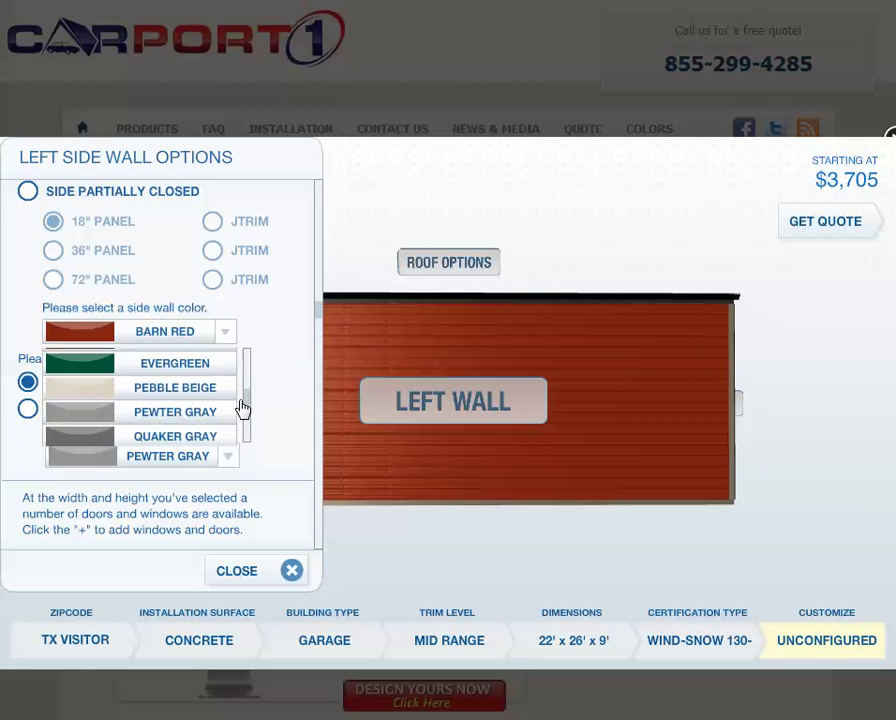
{"action": "left_click", "coordinate": [124, 436]}
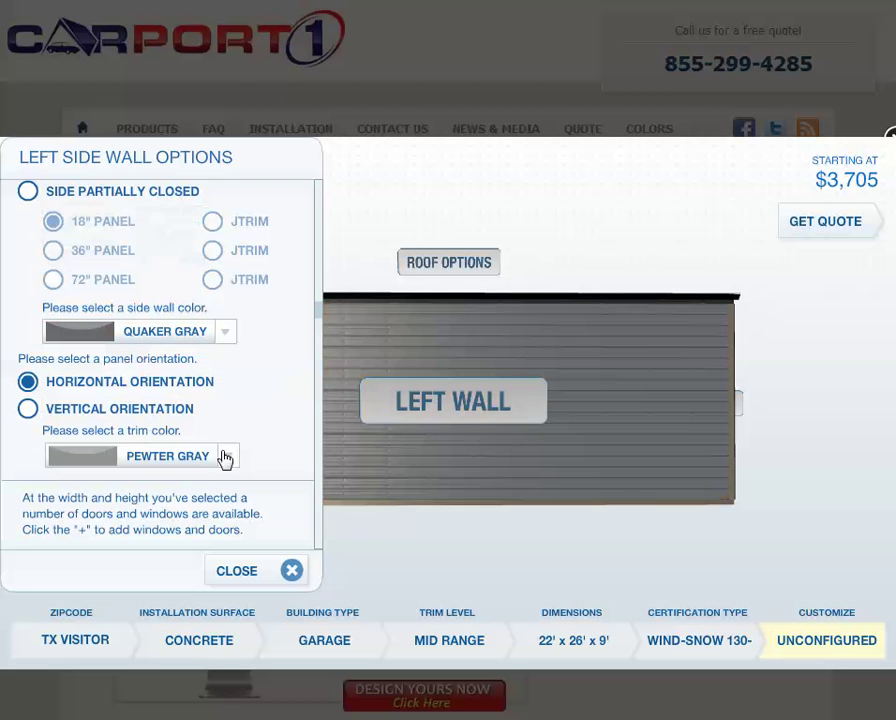
{"action": "scroll", "coordinate": [320, 334], "scroll_direction": "down", "scroll_amount": 1}
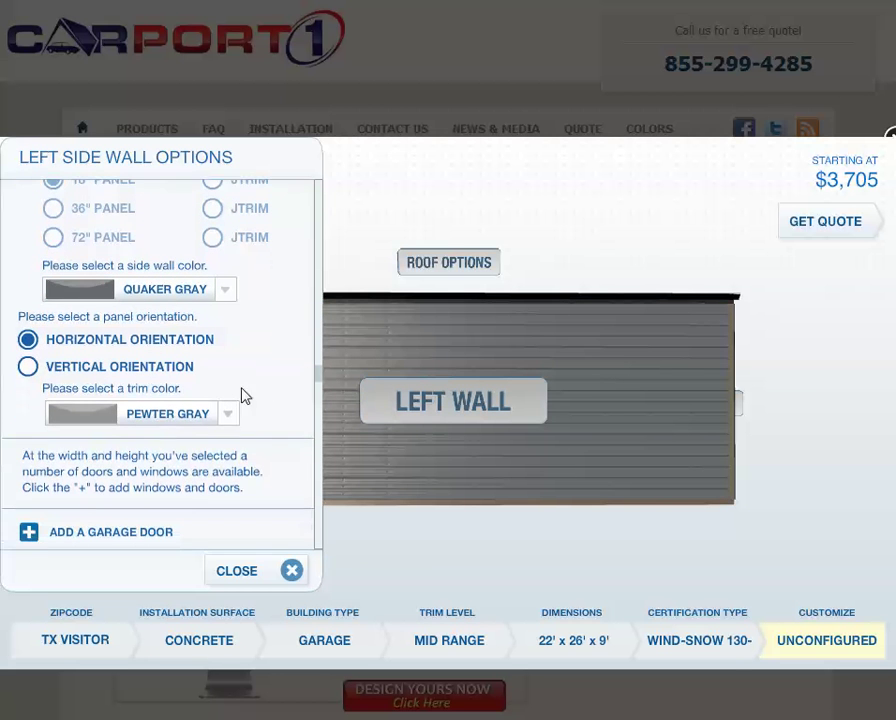
{"action": "left_click", "coordinate": [232, 414]}
{"action": "left_click", "coordinate": [92, 468]}
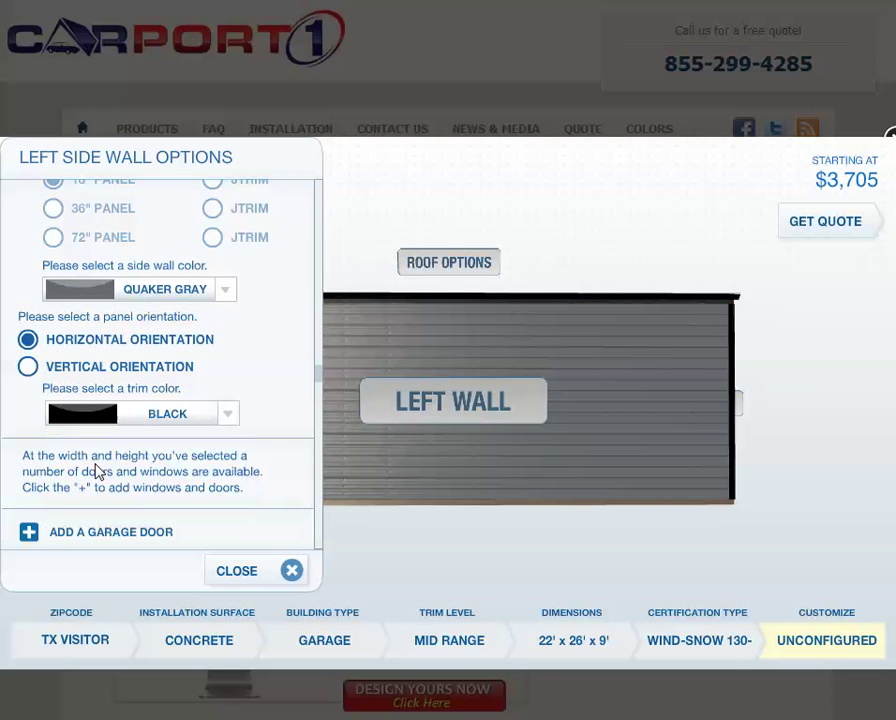
{"action": "left_click", "coordinate": [289, 572]}
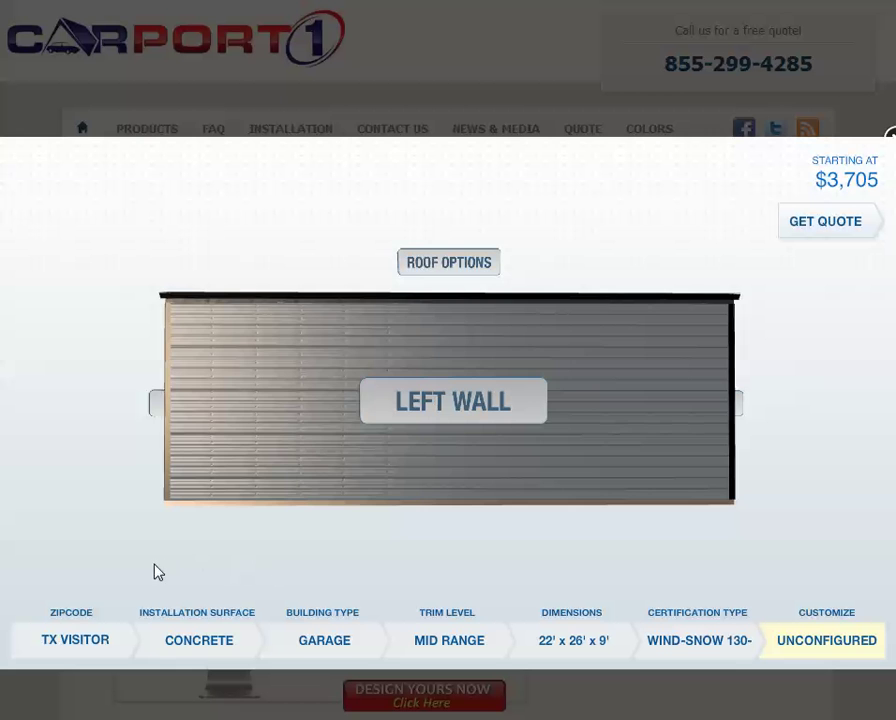
Step: Remove the walk-in door from the back wall and add a window in its place
{"action": "left_click_drag", "start_coordinate": [155, 572], "coordinate": [433, 580]}
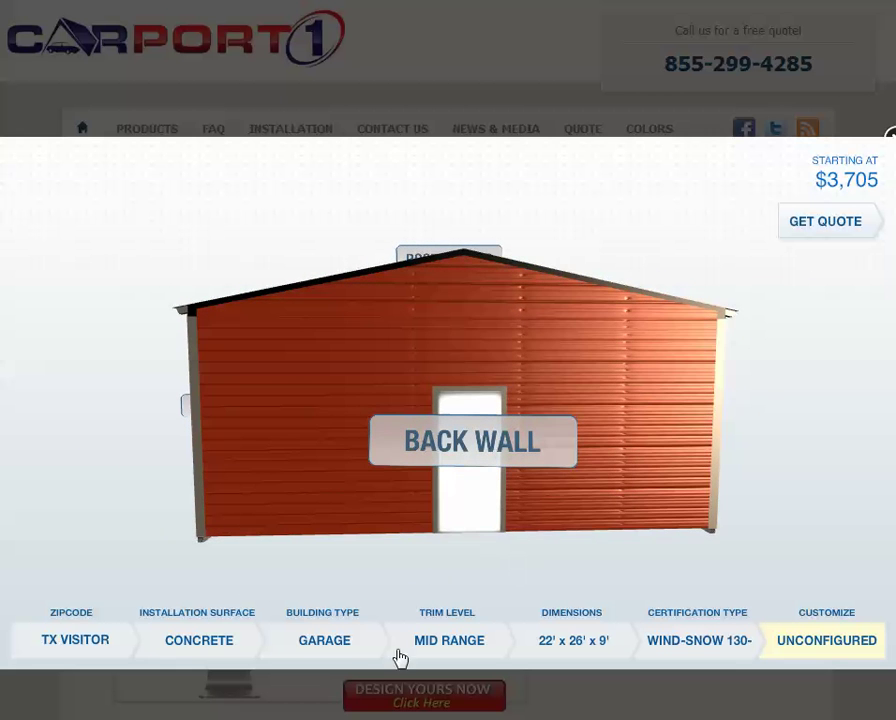
{"action": "left_click_drag", "start_coordinate": [295, 578], "coordinate": [540, 570]}
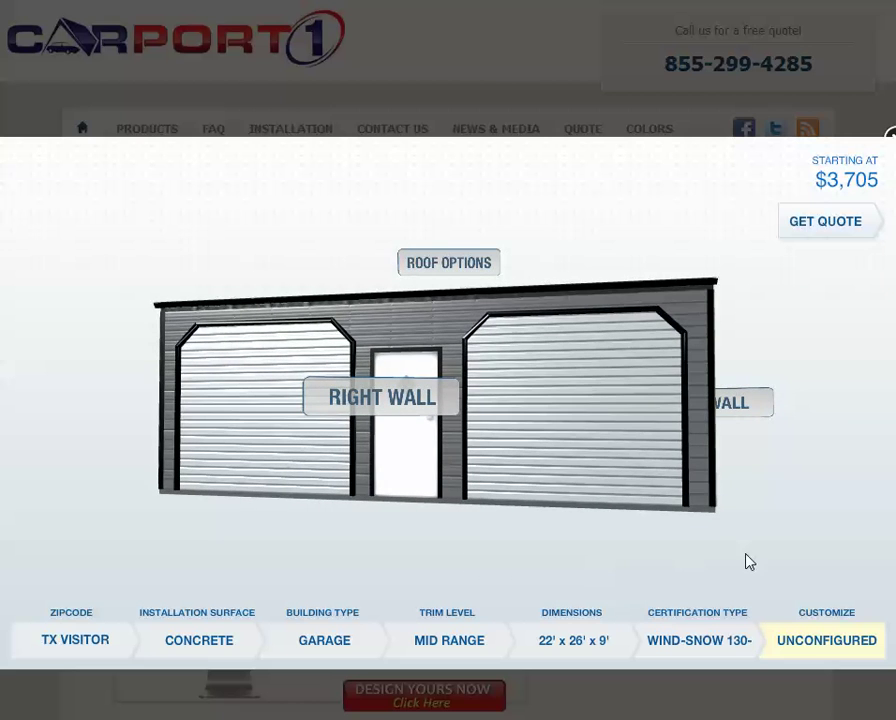
{"action": "left_click_drag", "start_coordinate": [749, 561], "coordinate": [484, 564]}
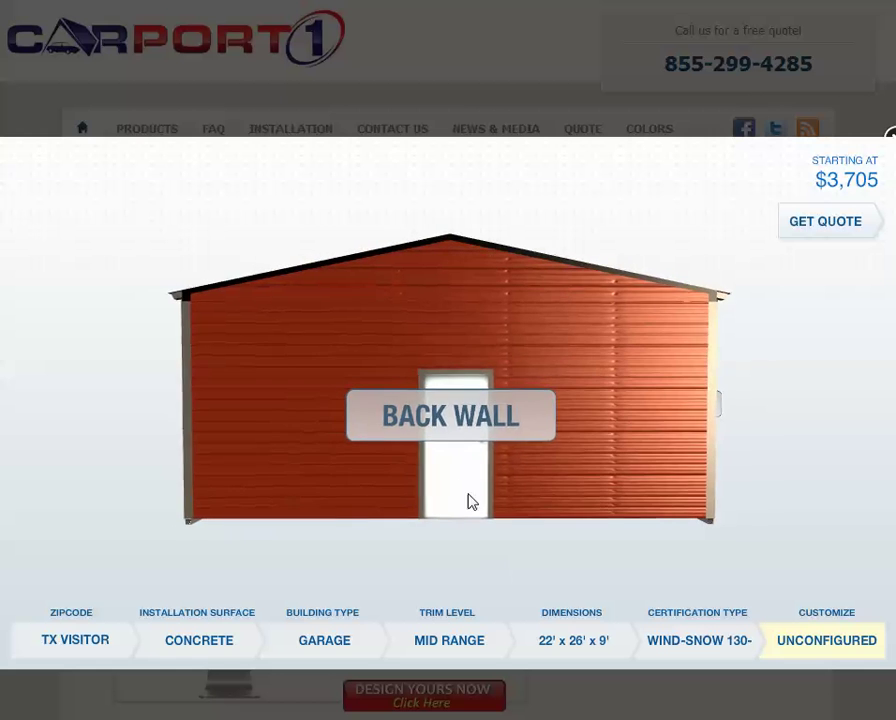
{"action": "left_click", "coordinate": [464, 432]}
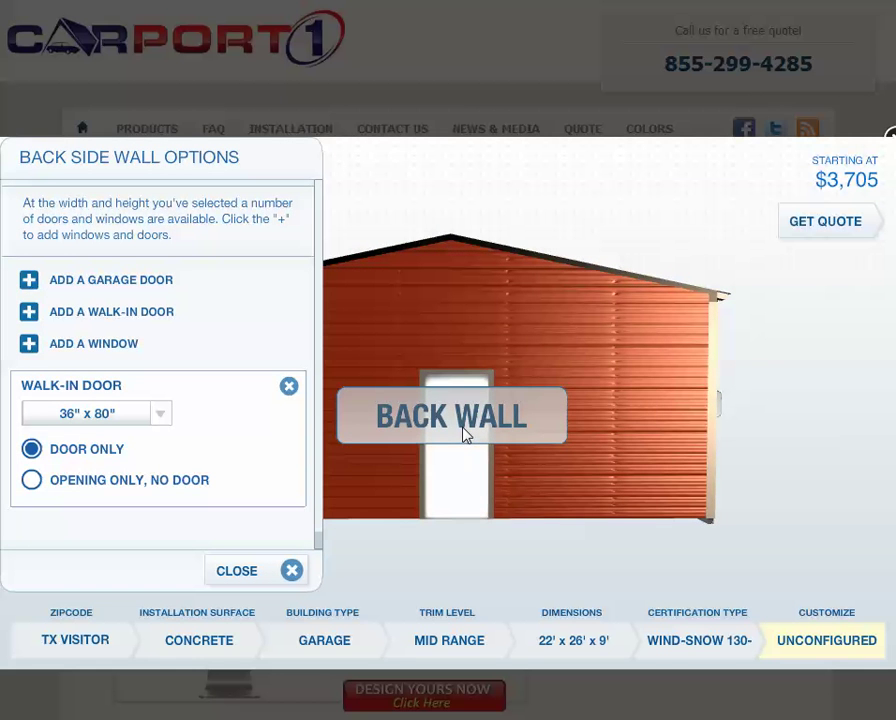
{"action": "left_click", "coordinate": [288, 389]}
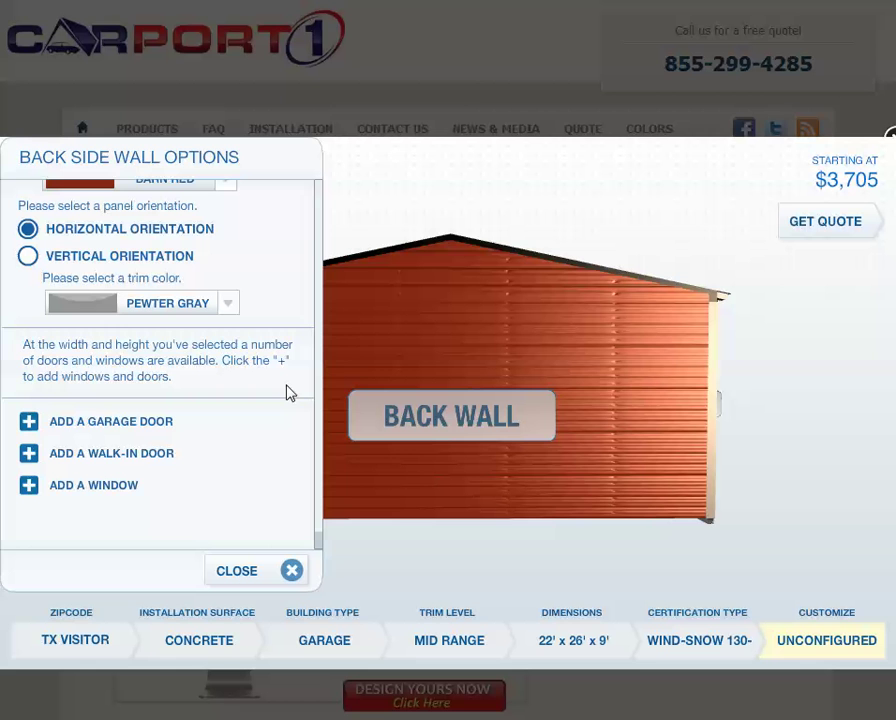
{"action": "left_click", "coordinate": [101, 487]}
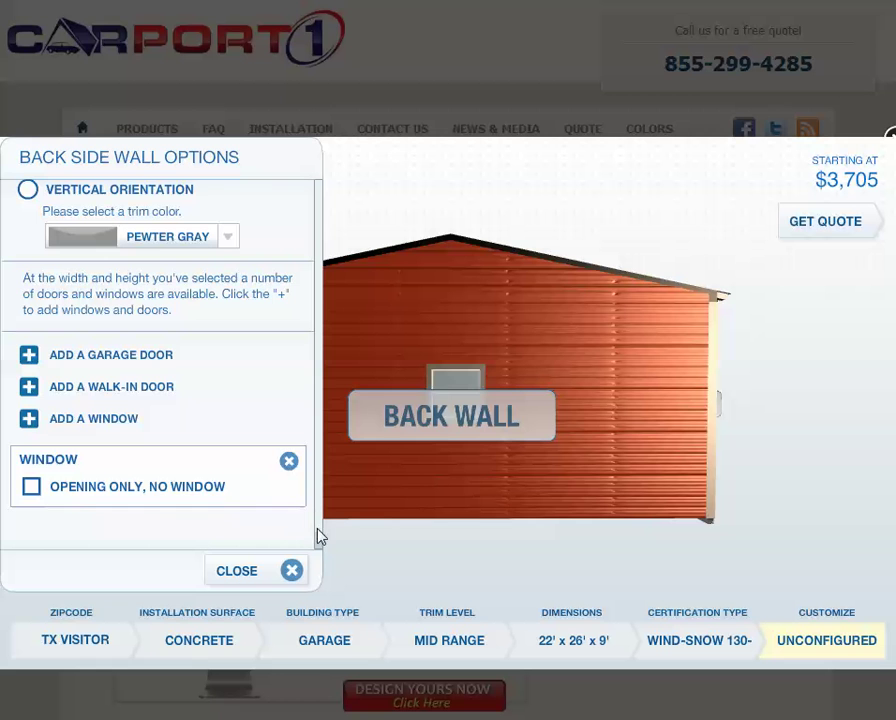
Step: Change the back wall's color to Quaker Gray and its trim color to Black
{"action": "left_click_drag", "start_coordinate": [320, 550], "coordinate": [404, 397]}
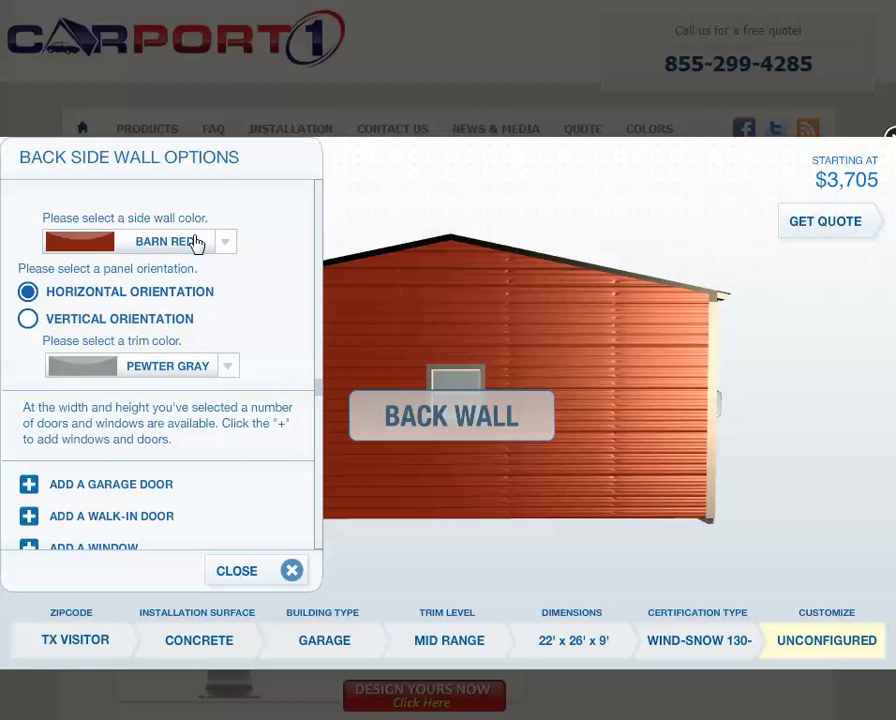
{"action": "left_click", "coordinate": [225, 248]}
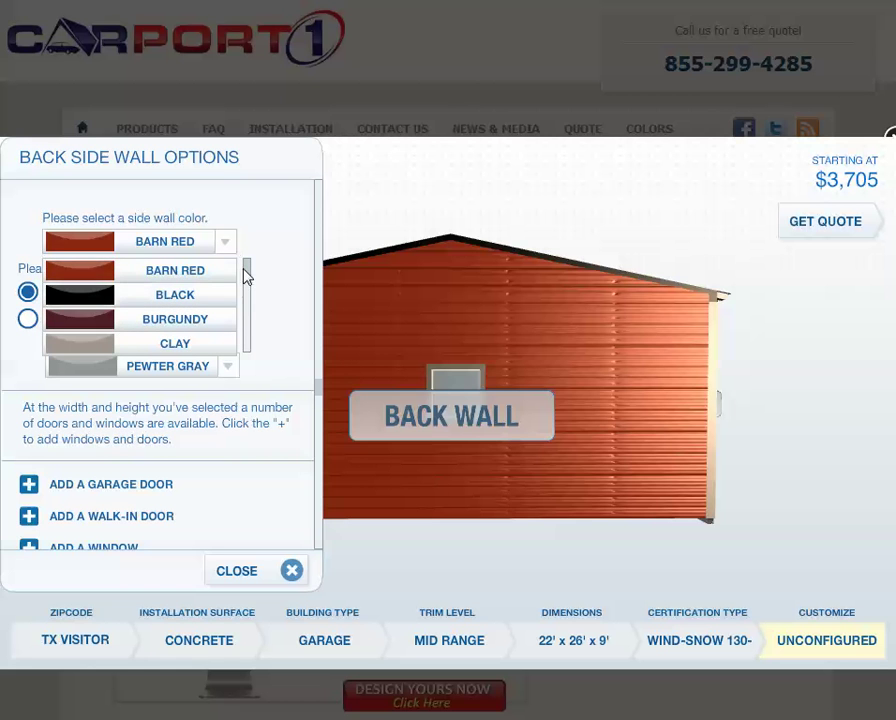
{"action": "left_click_drag", "start_coordinate": [252, 278], "coordinate": [160, 322]}
{"action": "left_click", "coordinate": [98, 311]}
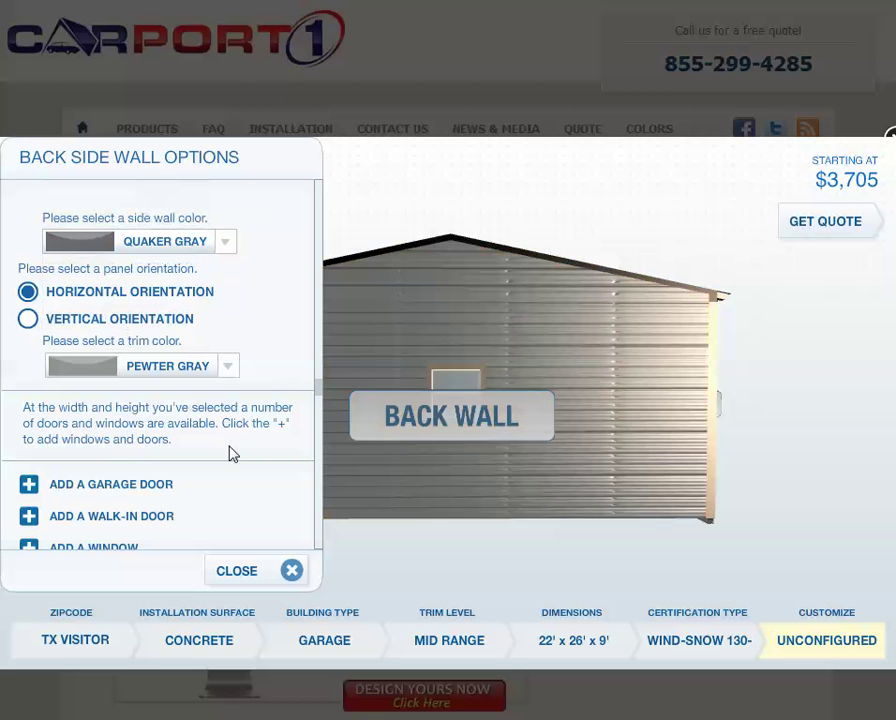
{"action": "left_click", "coordinate": [229, 371]}
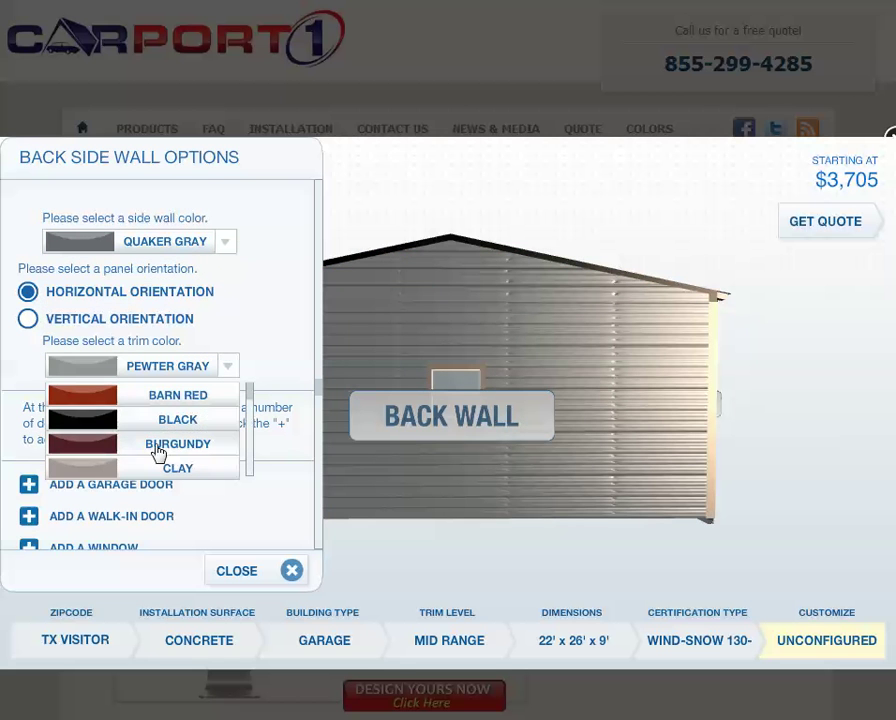
{"action": "left_click", "coordinate": [94, 421]}
{"action": "left_click", "coordinate": [292, 570]}
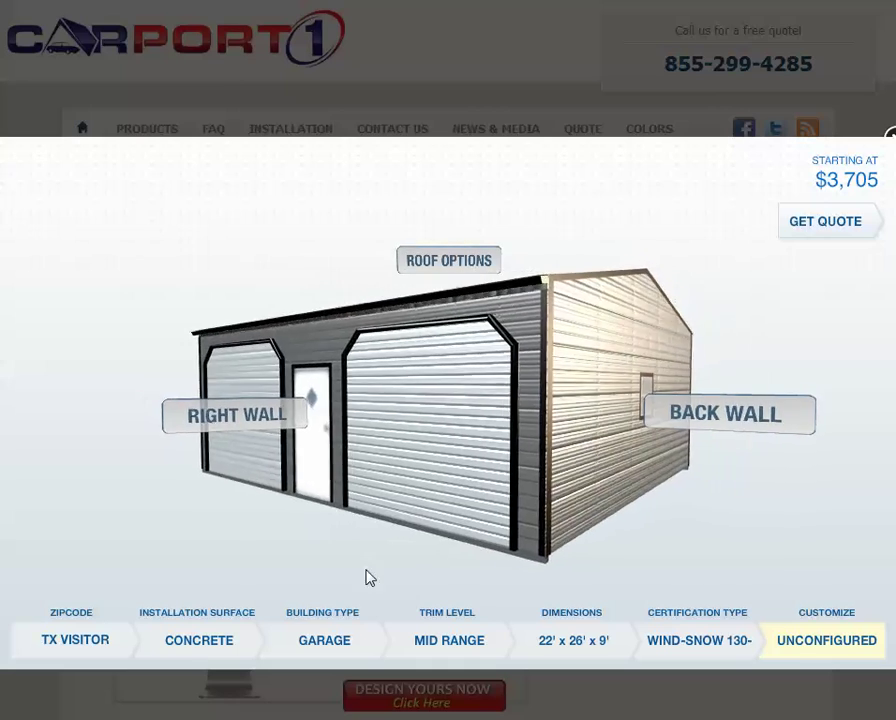
Step: Examine the finished garage from all sides, checking the wall colors, trim, doors and windows
{"action": "left_click_drag", "start_coordinate": [280, 568], "coordinate": [676, 545]}
{"action": "left_click_drag", "start_coordinate": [322, 539], "coordinate": [672, 558]}
{"action": "left_click_drag", "start_coordinate": [259, 572], "coordinate": [480, 568]}
{"action": "left_click_drag", "start_coordinate": [230, 585], "coordinate": [420, 576]}
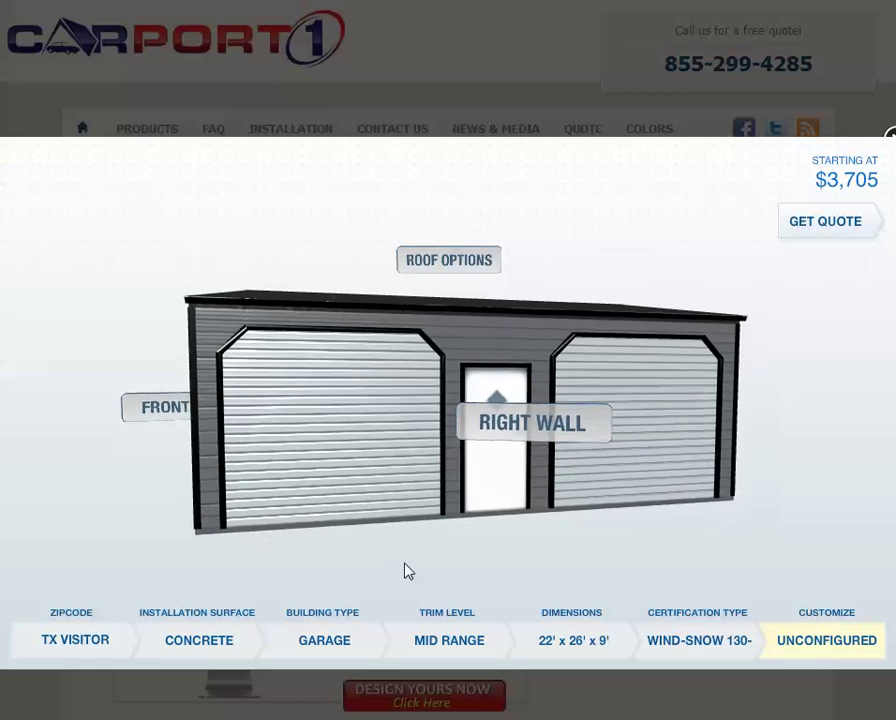
{"action": "left_click_drag", "start_coordinate": [497, 563], "coordinate": [470, 578]}
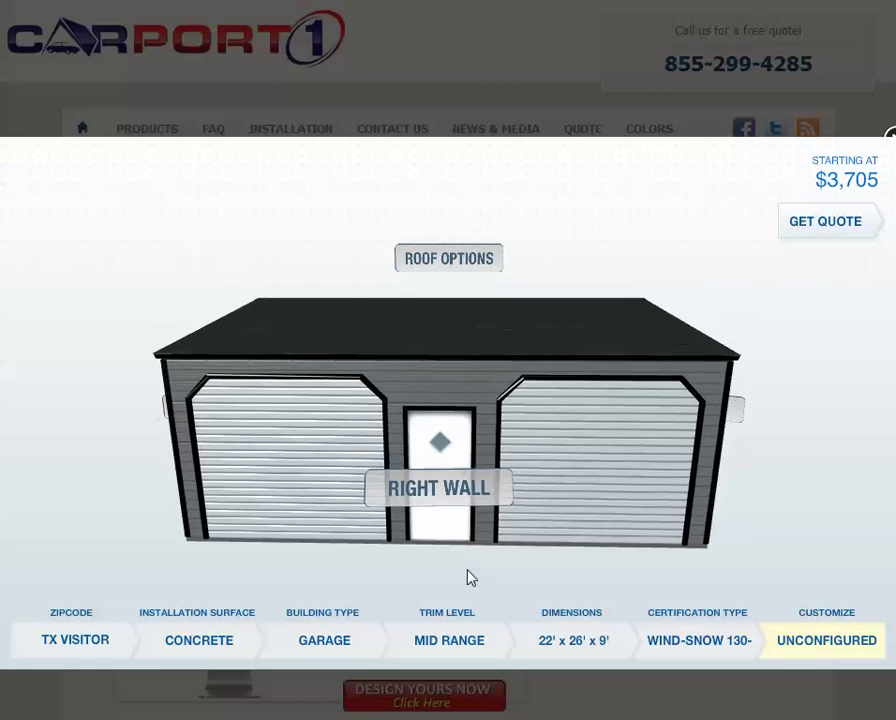
{"action": "left_click_drag", "start_coordinate": [322, 586], "coordinate": [447, 590]}
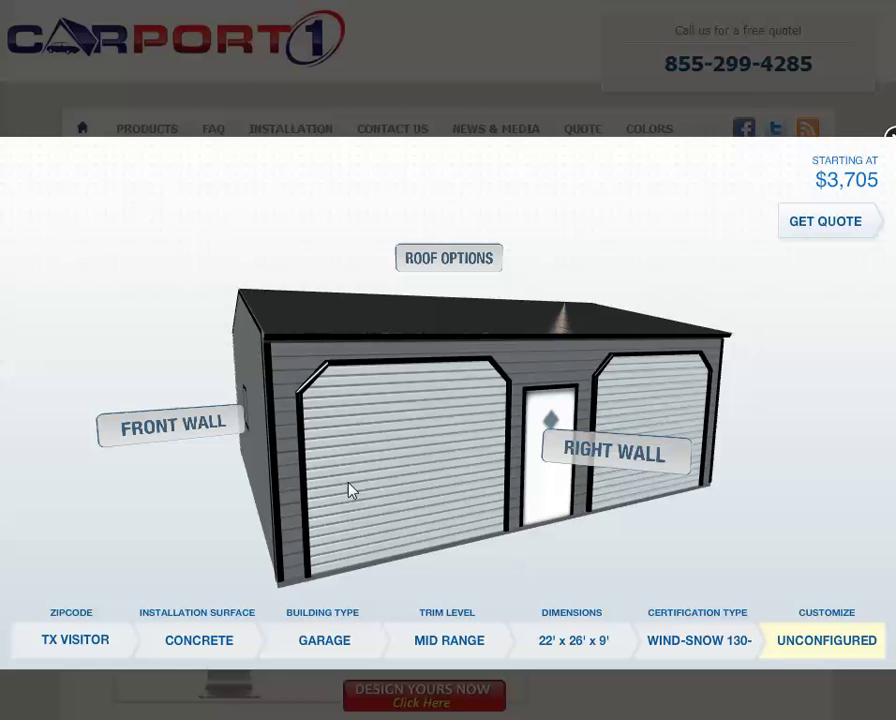
{"action": "left_click_drag", "start_coordinate": [484, 589], "coordinate": [443, 593]}
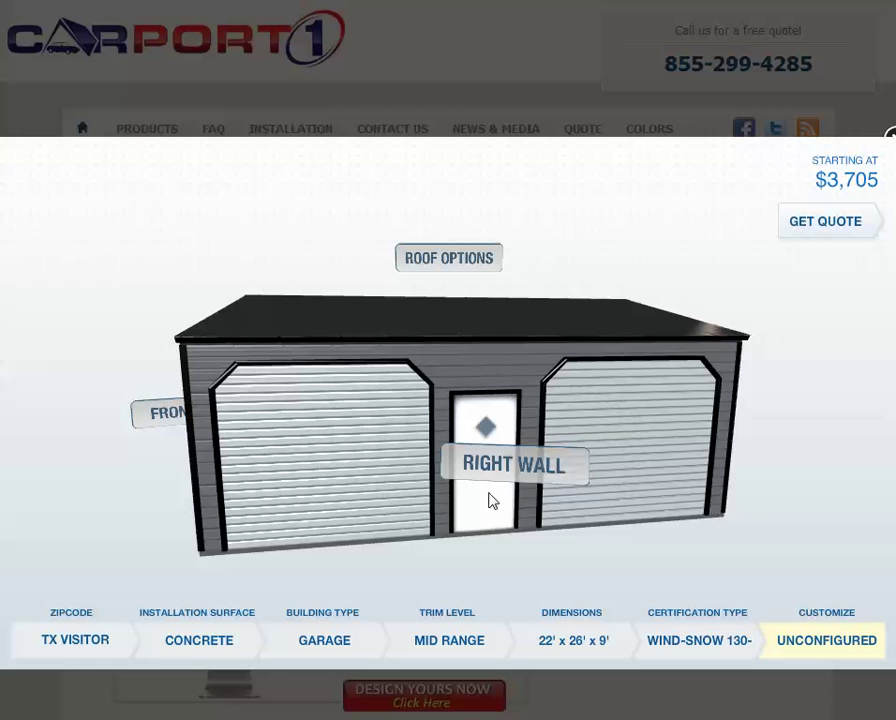
Step: Set the garage's roof type to Vertical Roof, leaving the roof color and trim as they are
{"action": "left_click_drag", "start_coordinate": [458, 566], "coordinate": [458, 328]}
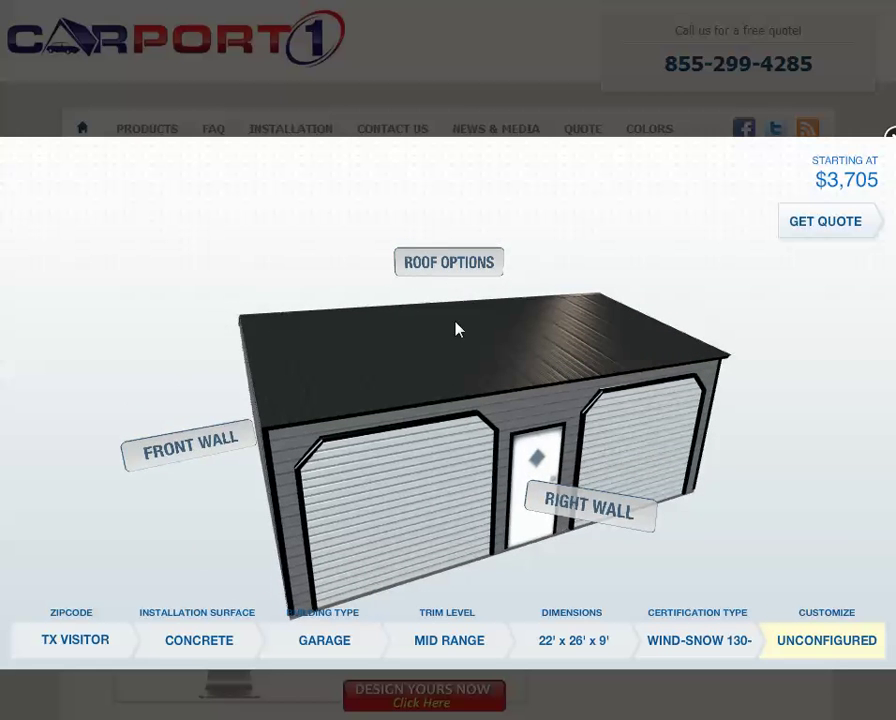
{"action": "left_click", "coordinate": [450, 266]}
{"action": "left_click", "coordinate": [57, 250]}
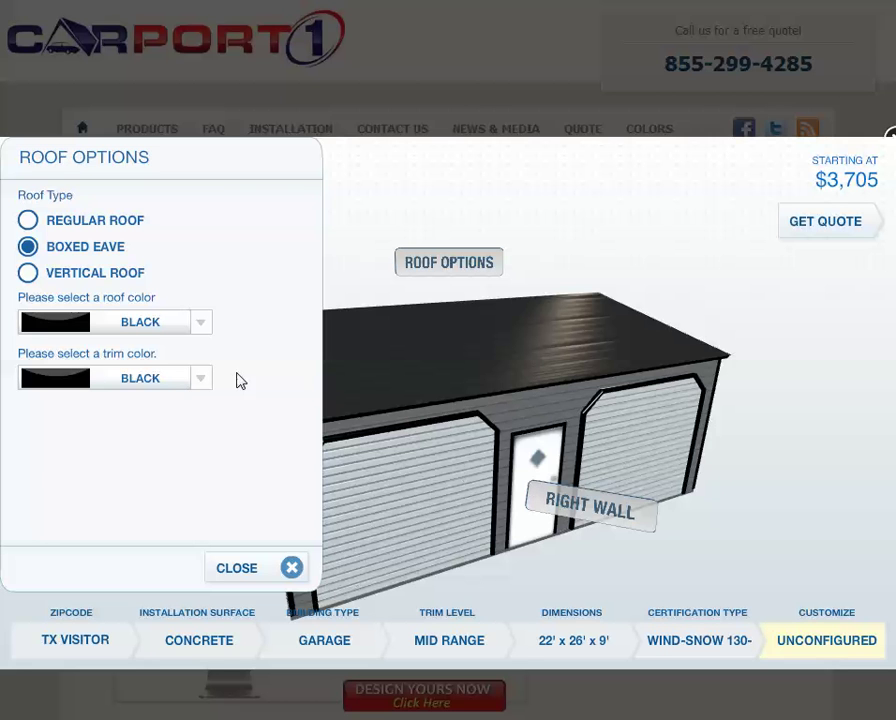
{"action": "left_click", "coordinate": [46, 276]}
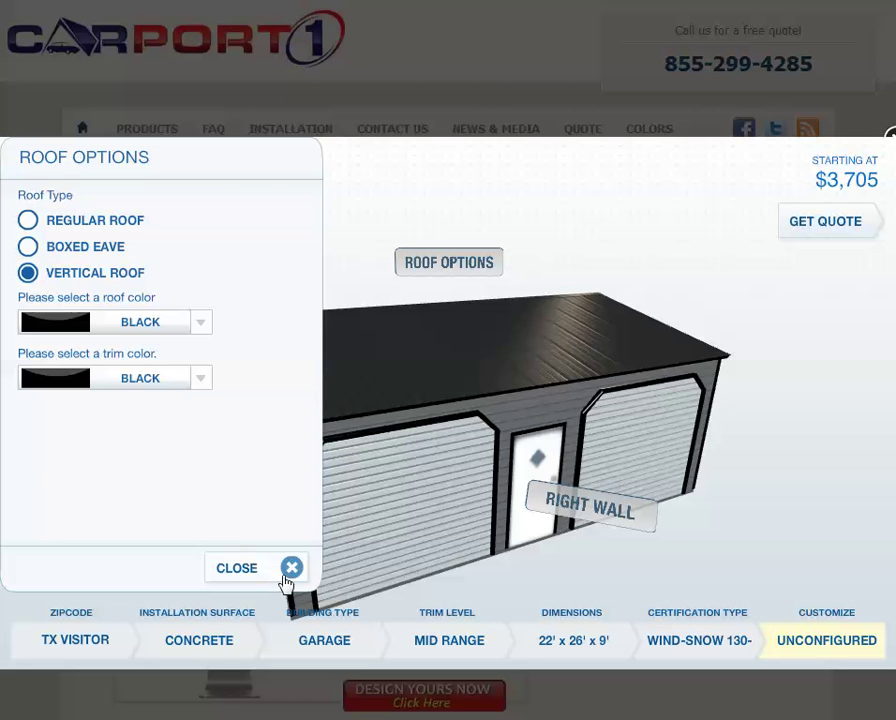
{"action": "left_click", "coordinate": [289, 568]}
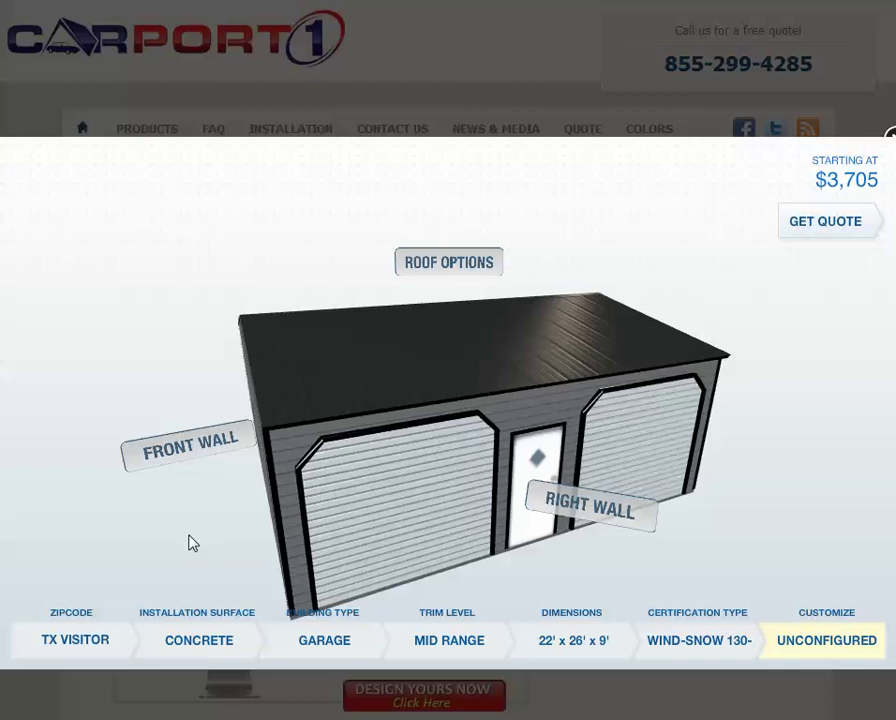